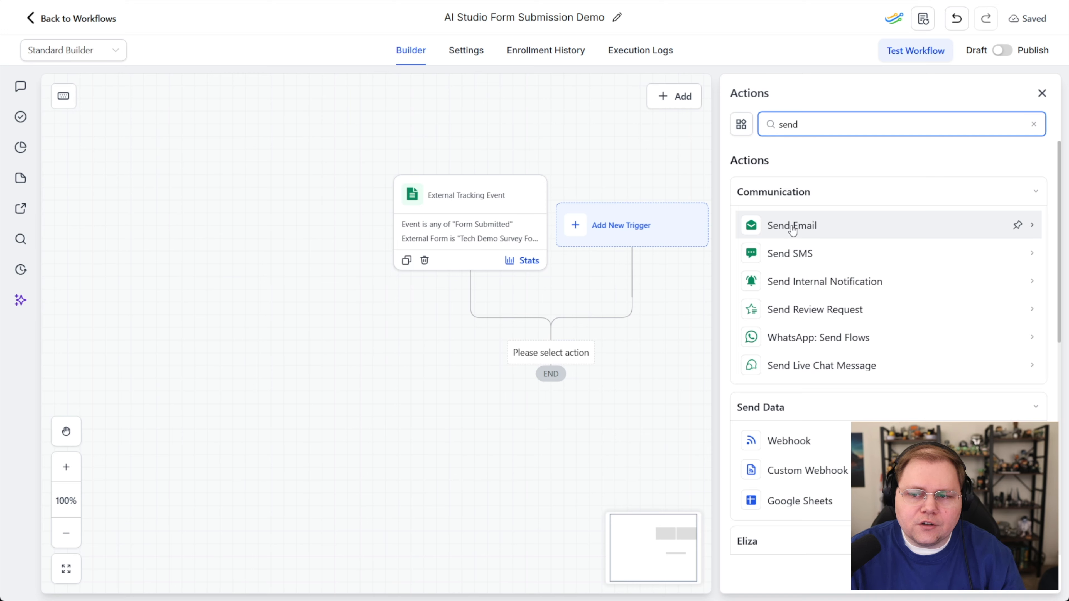
- Add a Send Email action after the External Tracking Event trigger and begin editing its message body
{"action": "left_click", "coordinate": [793, 230]}
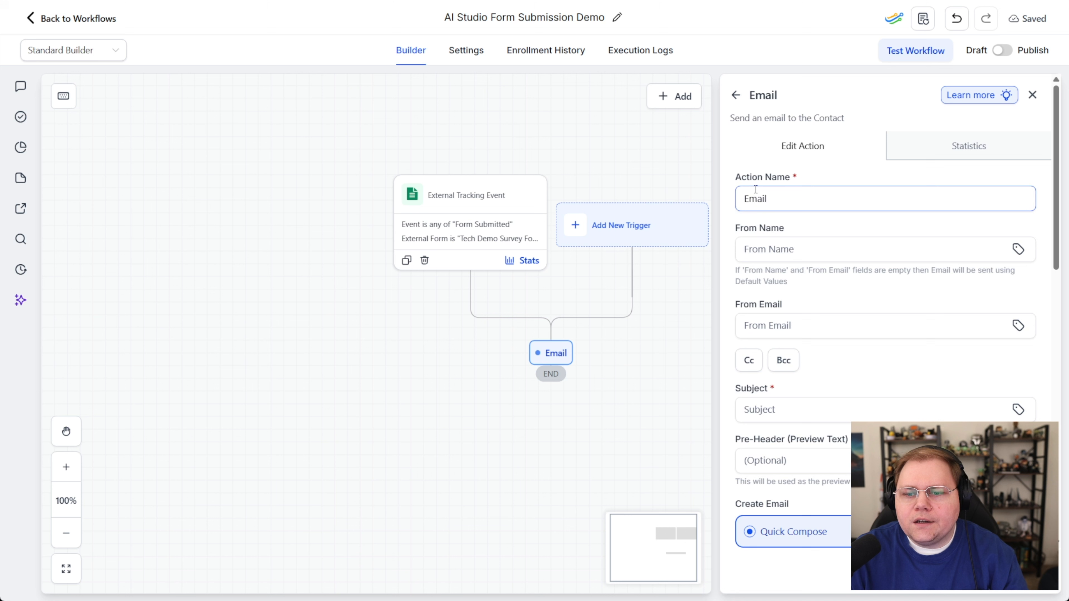
{"action": "scroll", "coordinate": [850, 353], "scroll_direction": "down", "scroll_amount": 6}
{"action": "scroll", "coordinate": [803, 153], "scroll_direction": "up", "scroll_amount": 5}
{"action": "scroll", "coordinate": [815, 349], "scroll_direction": "down", "scroll_amount": 7}
{"action": "left_click", "coordinate": [774, 312]}
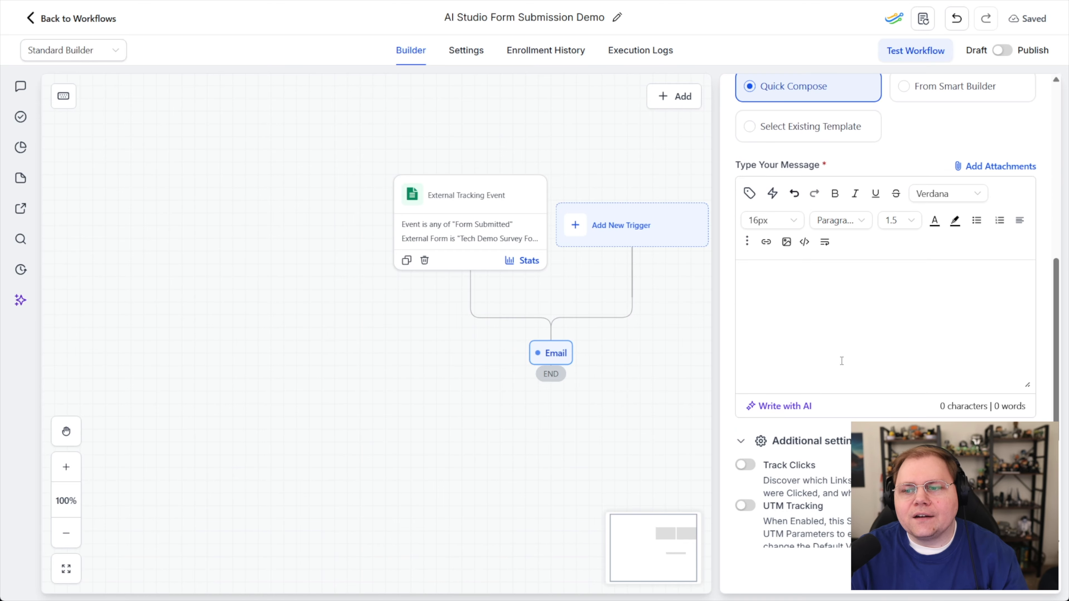
- Insert the contact custom field Slider: Brightness into the email message as a merge field
{"action": "left_click", "coordinate": [750, 195]}
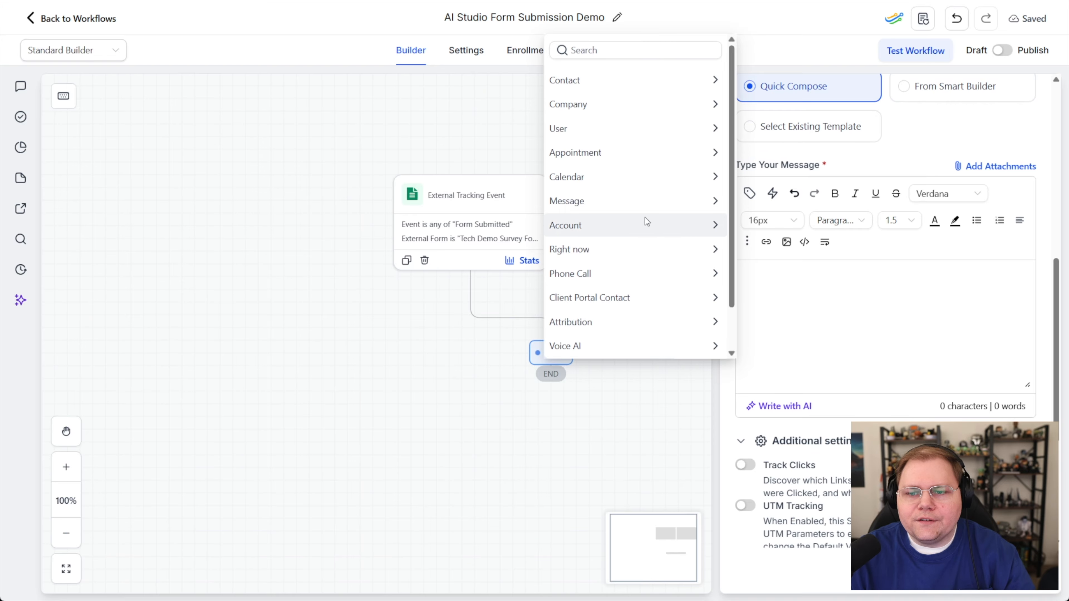
{"action": "left_click", "coordinate": [632, 78]}
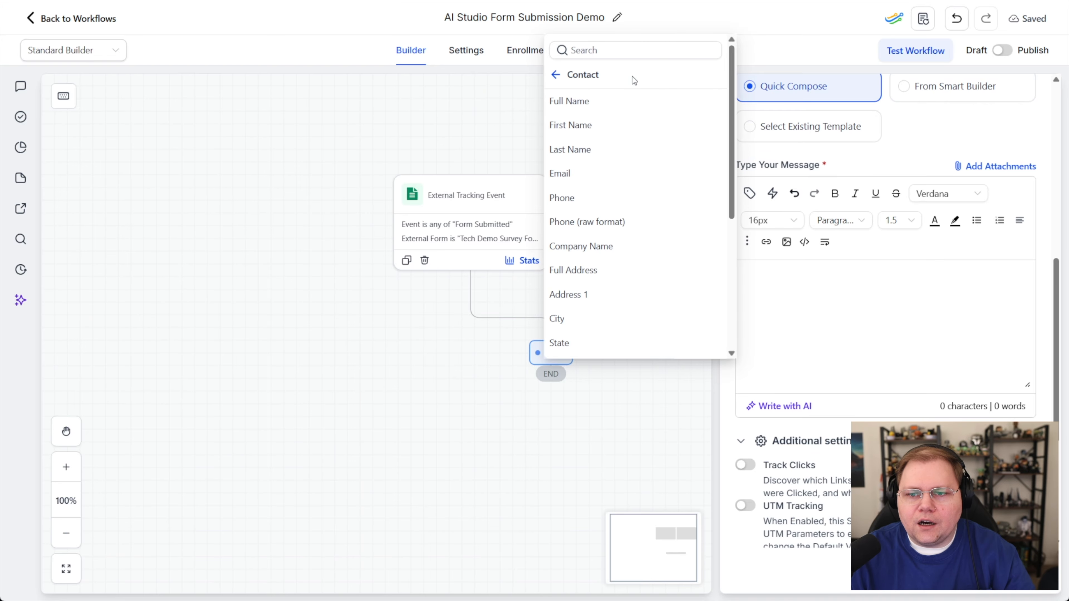
{"action": "scroll", "coordinate": [615, 240], "scroll_direction": "down", "scroll_amount": 5}
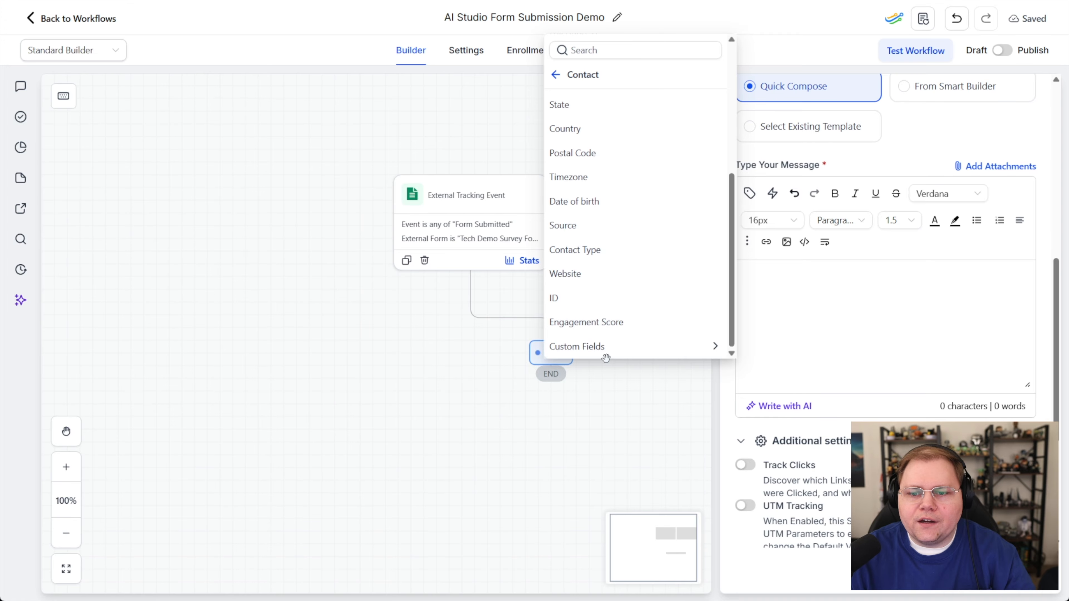
{"action": "left_click", "coordinate": [606, 349]}
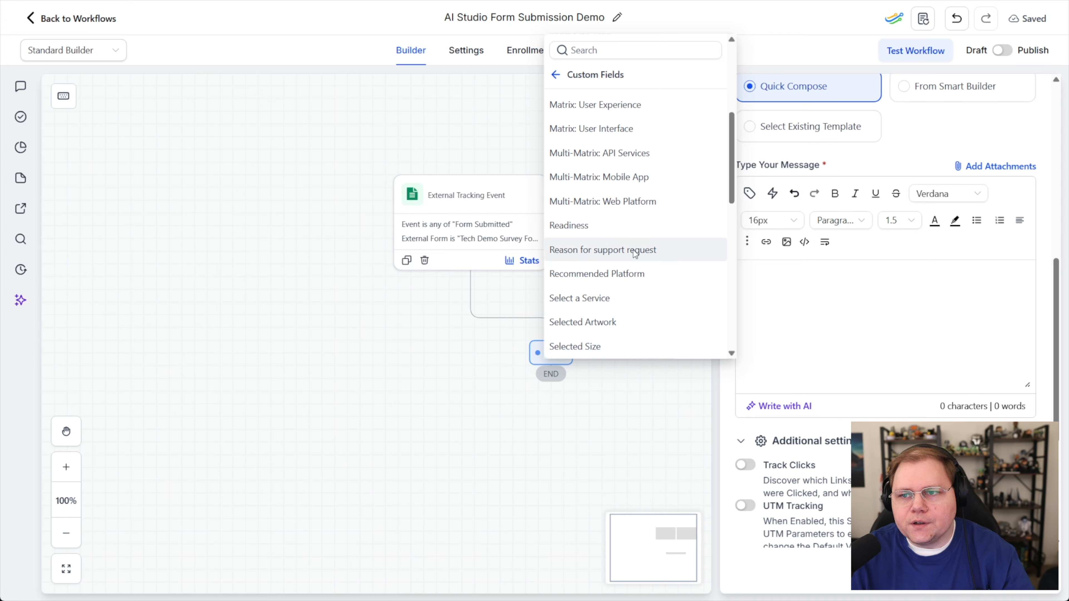
{"action": "scroll", "coordinate": [610, 168], "scroll_direction": "down", "scroll_amount": 5}
{"action": "scroll", "coordinate": [596, 127], "scroll_direction": "up", "scroll_amount": 1}
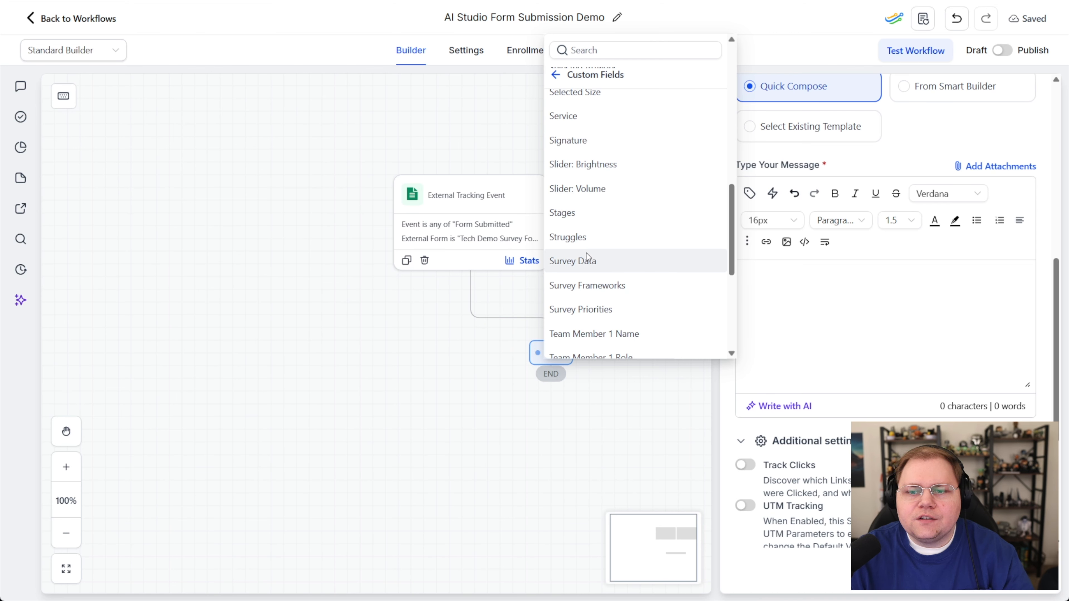
{"action": "scroll", "coordinate": [589, 232], "scroll_direction": "up", "scroll_amount": 2}
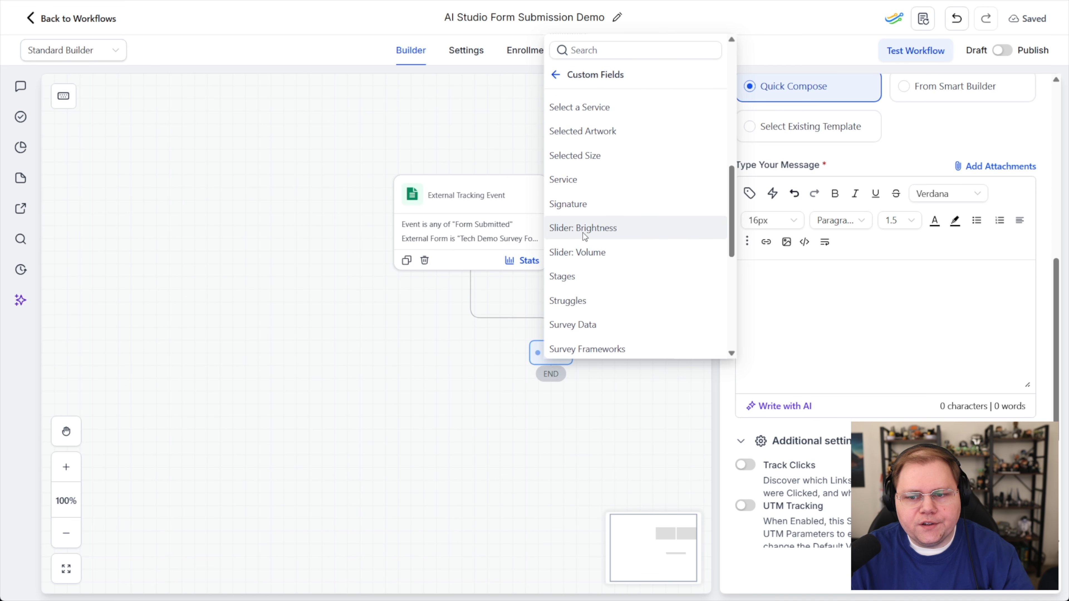
{"action": "left_click", "coordinate": [585, 229]}
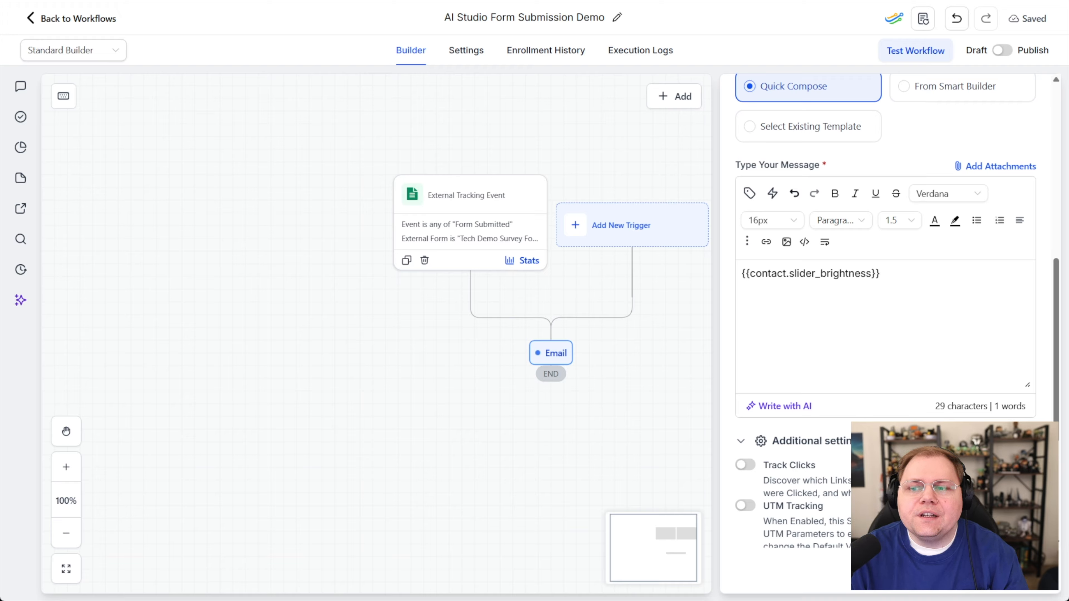
- Delete the slider brightness merge field from the message and discard the unsaved Email action
{"action": "left_click_drag", "start_coordinate": [880, 273], "coordinate": [739, 273]}
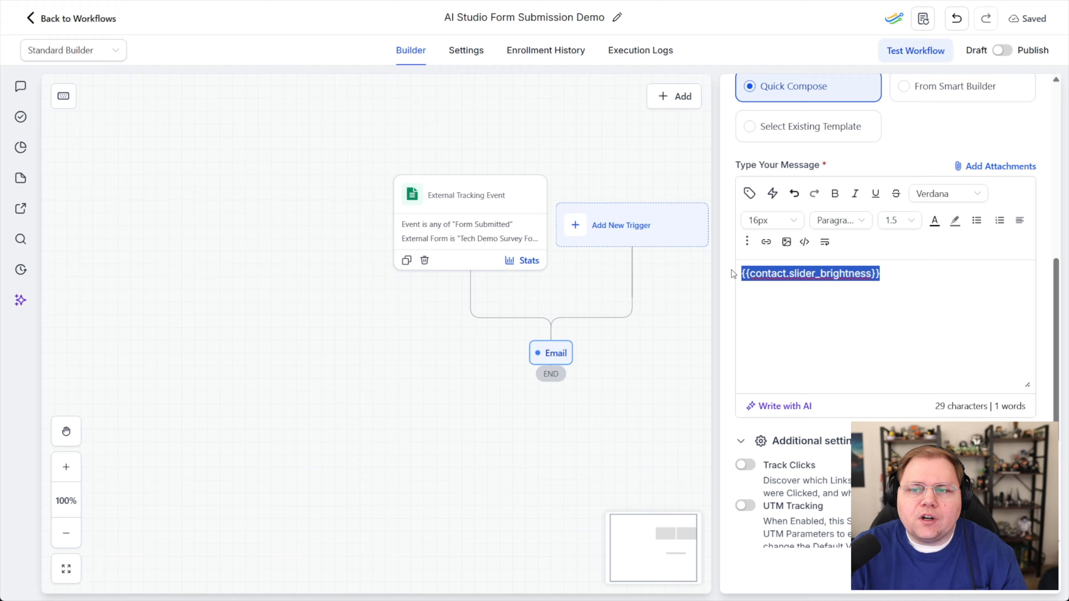
{"action": "scroll", "coordinate": [740, 275], "scroll_direction": "up", "scroll_amount": 3}
{"action": "scroll", "coordinate": [743, 285], "scroll_direction": "up", "scroll_amount": 4}
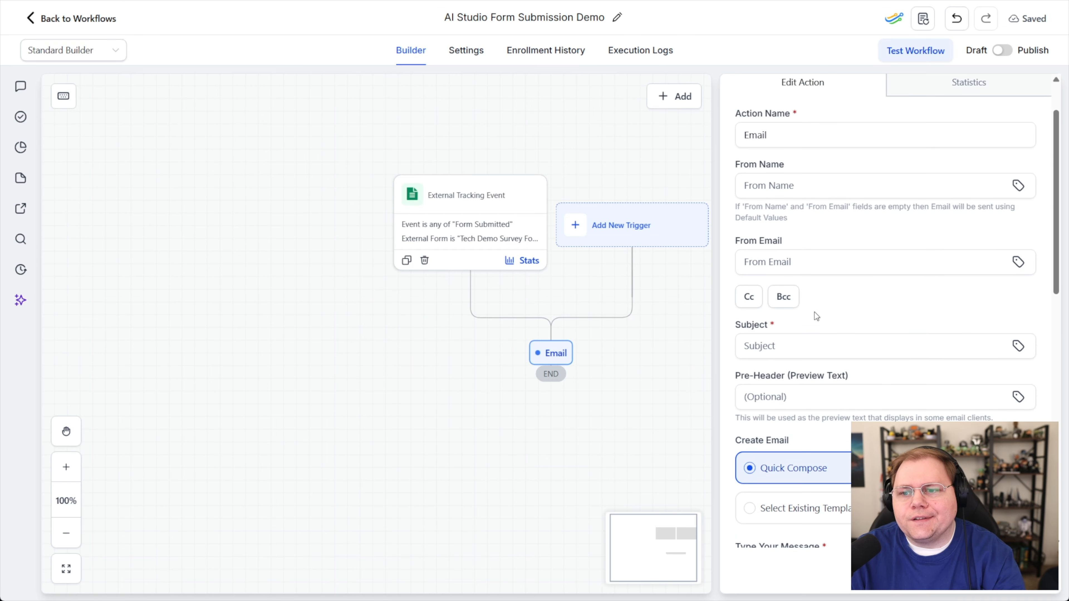
{"action": "key", "text": "BackSpace"}
{"action": "scroll", "coordinate": [828, 285], "scroll_direction": "up", "scroll_amount": 5}
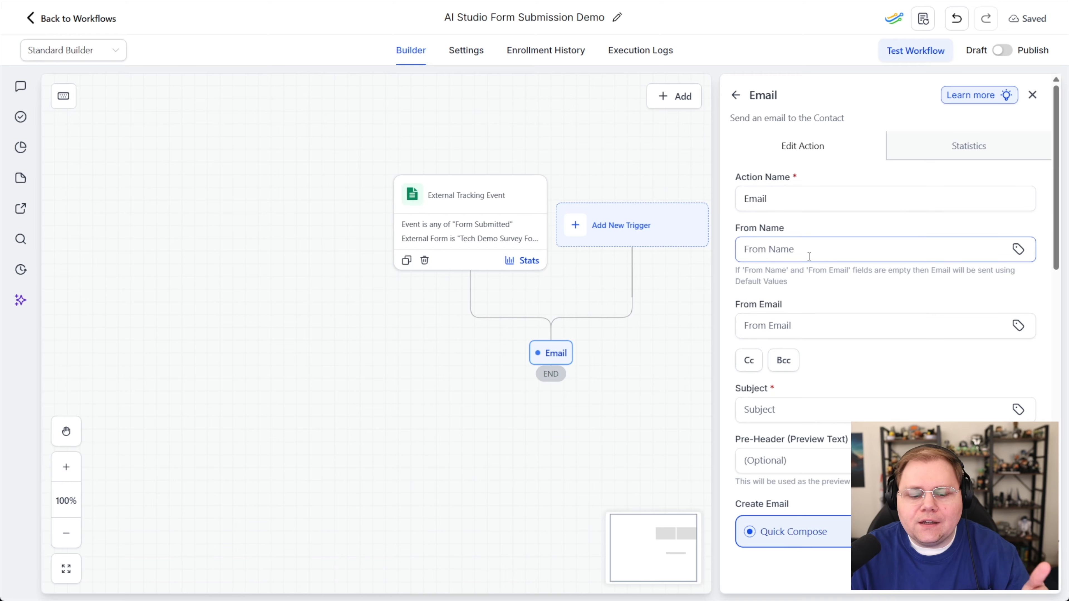
{"action": "scroll", "coordinate": [879, 318], "scroll_direction": "down", "scroll_amount": 5}
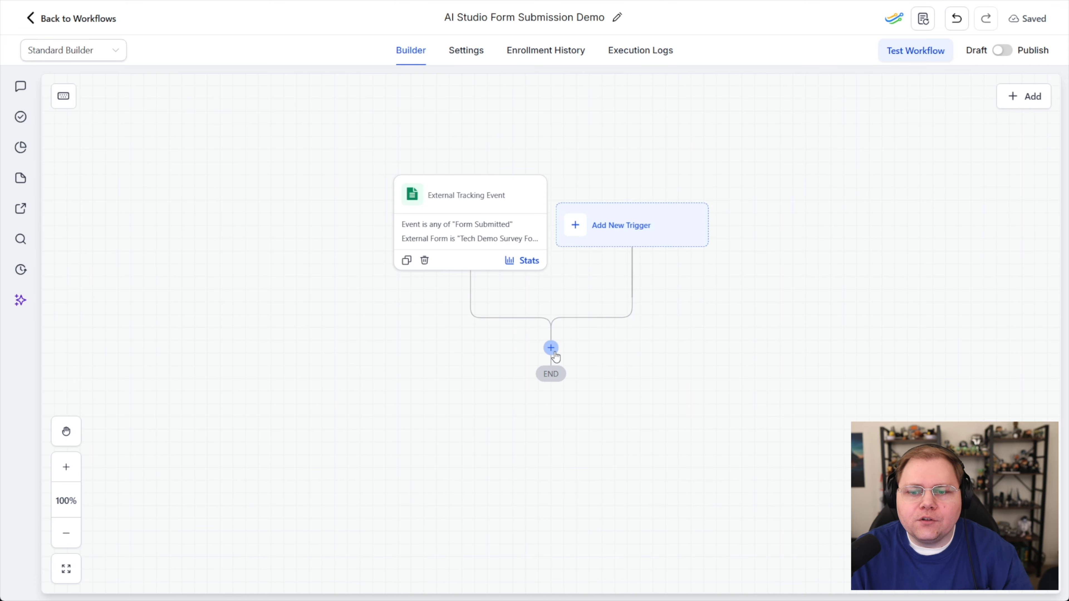
- Add an If / Else condition after the trigger and base its branch on the contact field Toggle: Newsletter
{"action": "left_click", "coordinate": [551, 348]}
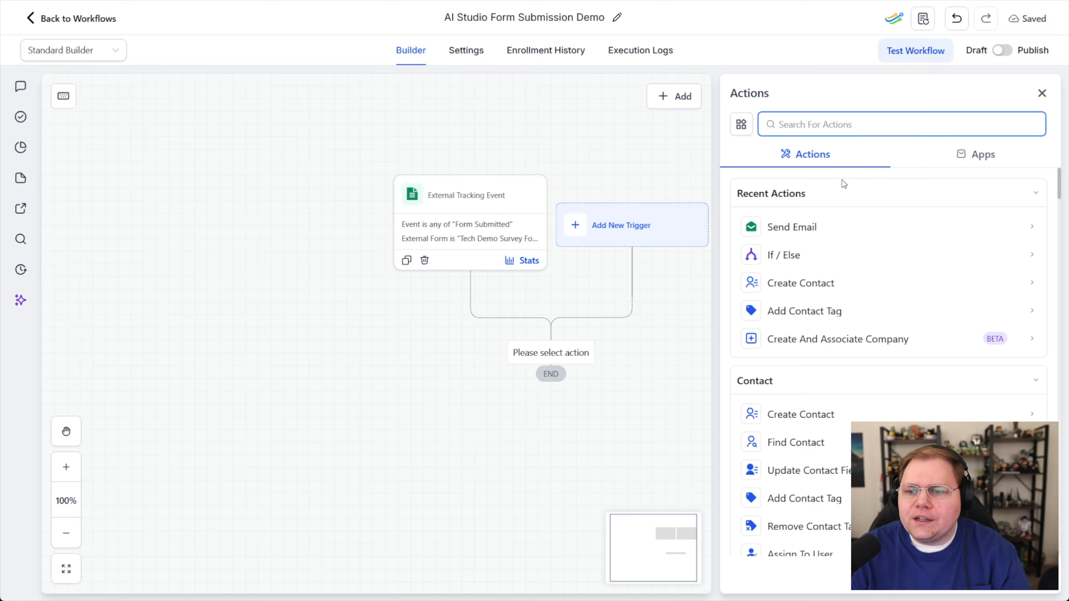
{"action": "left_click", "coordinate": [814, 258]}
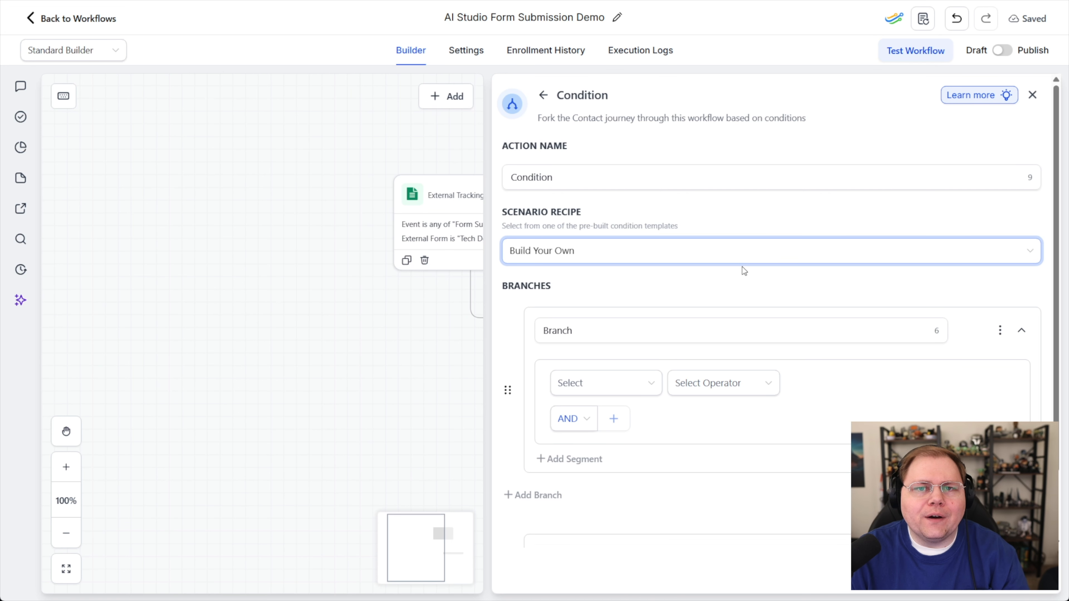
{"action": "left_click", "coordinate": [645, 382]}
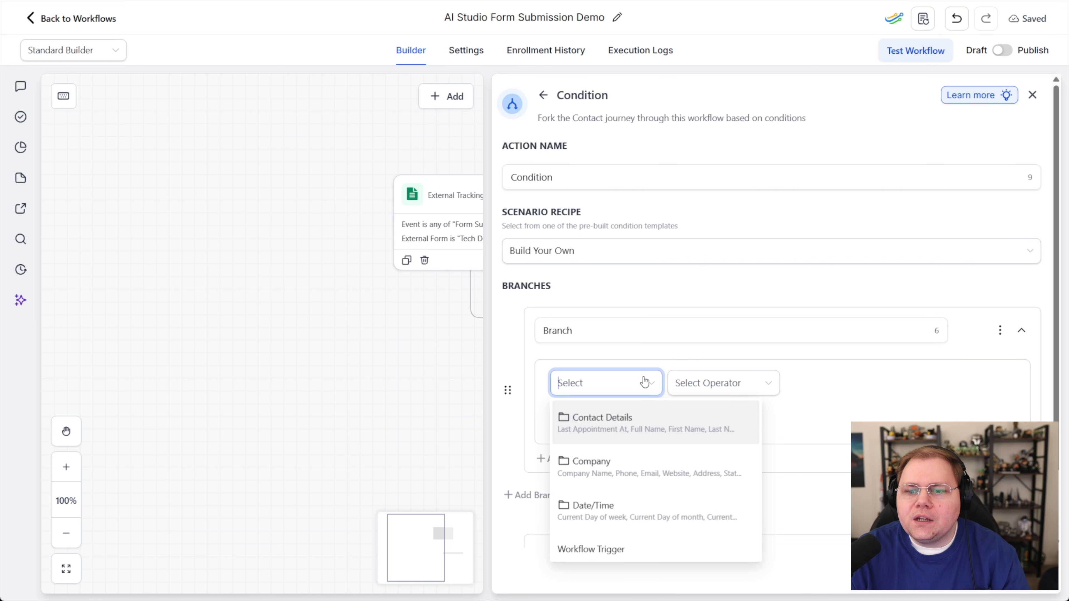
{"action": "left_click", "coordinate": [625, 426]}
{"action": "scroll", "coordinate": [628, 453], "scroll_direction": "down", "scroll_amount": 12}
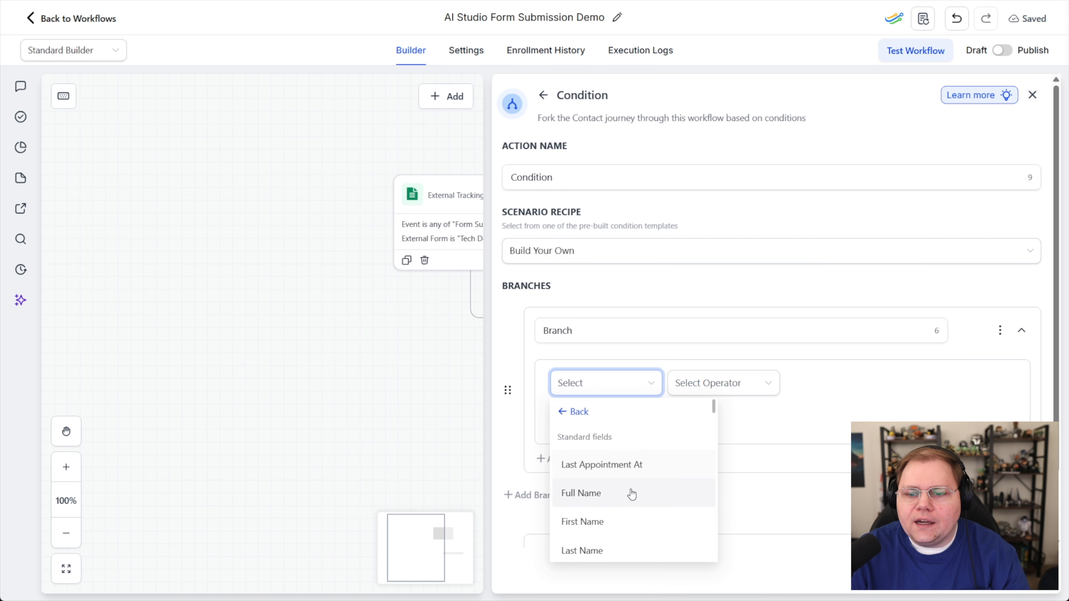
{"action": "scroll", "coordinate": [639, 483], "scroll_direction": "down", "scroll_amount": 5}
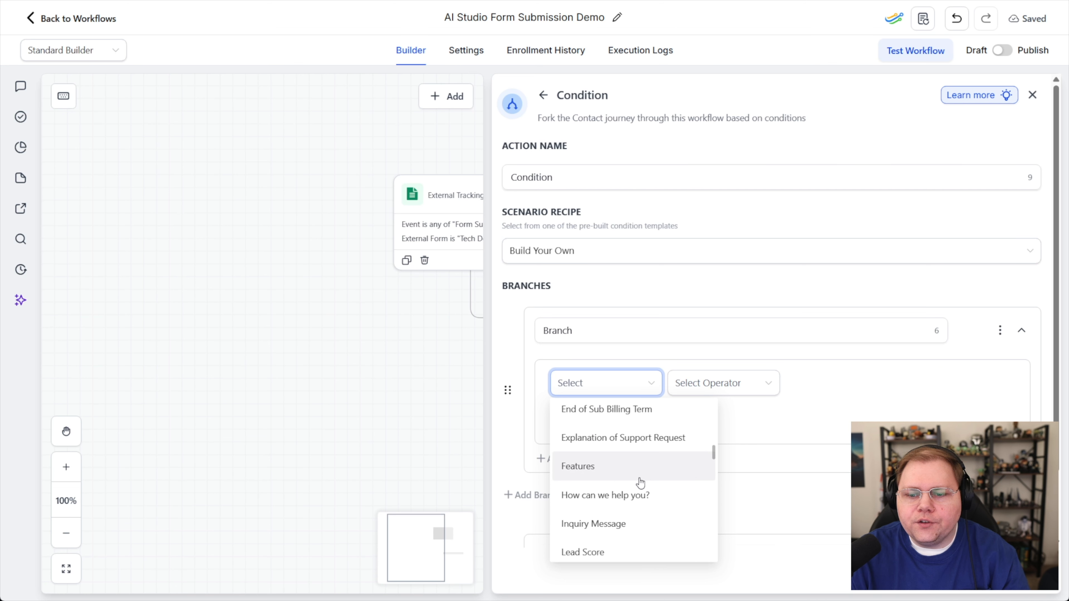
{"action": "scroll", "coordinate": [638, 470], "scroll_direction": "down", "scroll_amount": 2}
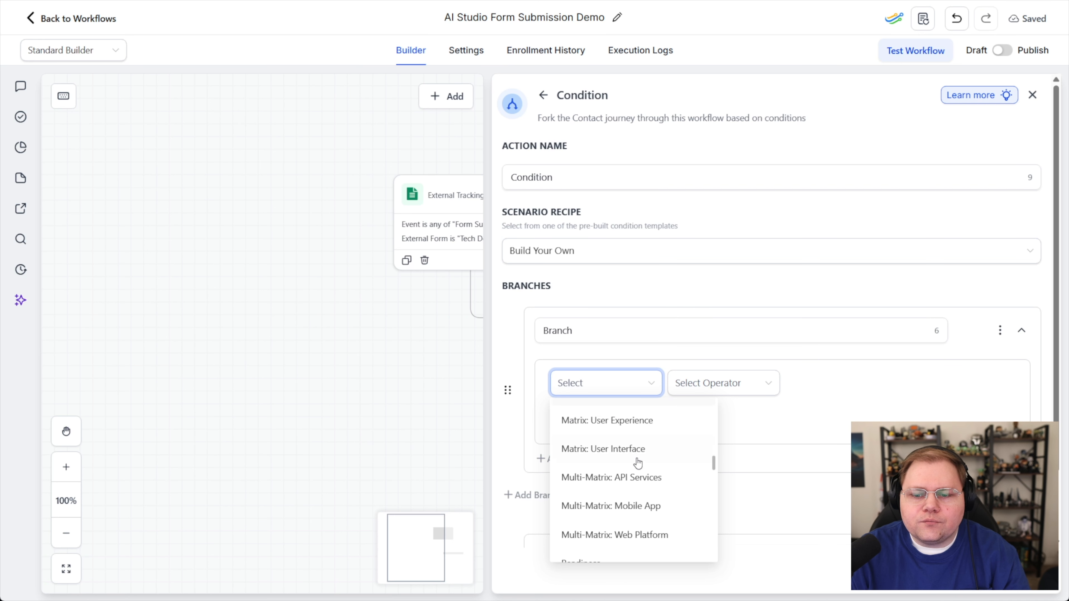
{"action": "scroll", "coordinate": [636, 454], "scroll_direction": "down", "scroll_amount": 10}
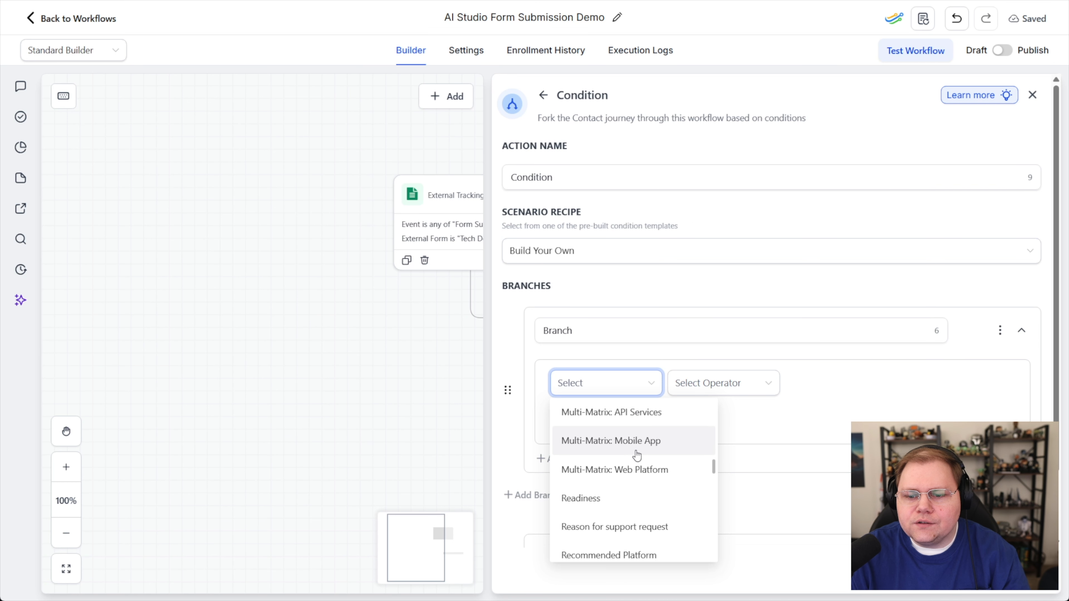
{"action": "left_click", "coordinate": [628, 498]}
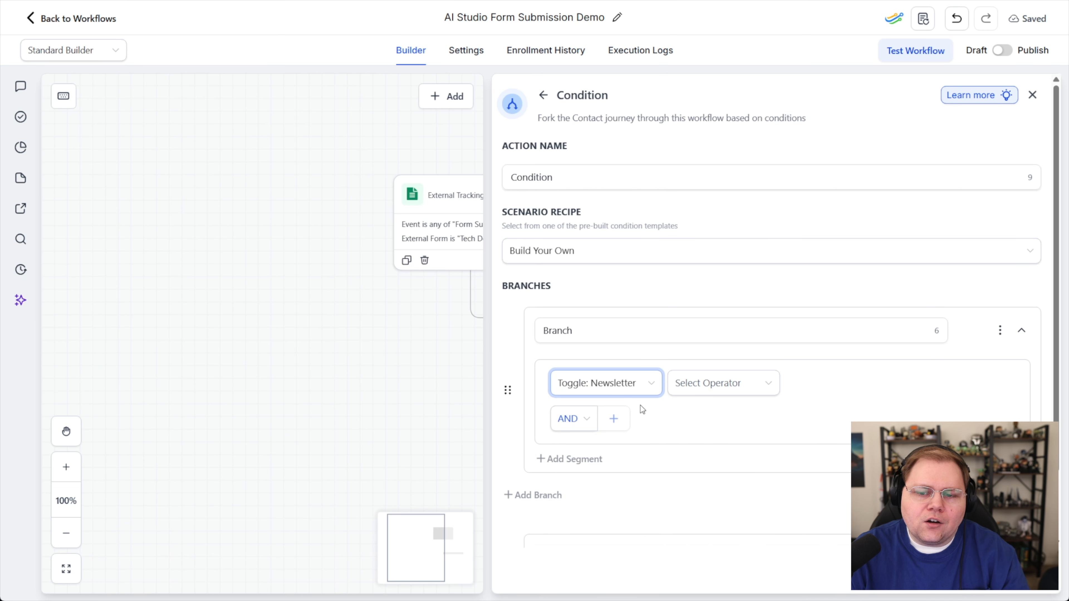
- Set the branch rule to Is "yes" and save the condition
{"action": "left_click", "coordinate": [694, 388]}
{"action": "left_click", "coordinate": [699, 414]}
{"action": "left_click", "coordinate": [804, 385]}
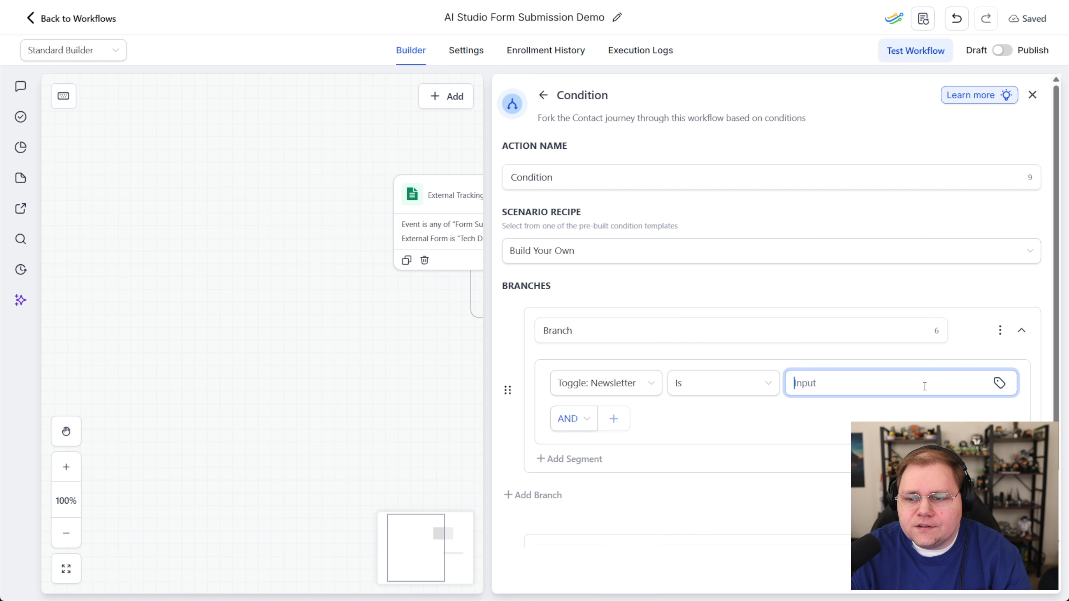
{"action": "type", "text": "yes"}
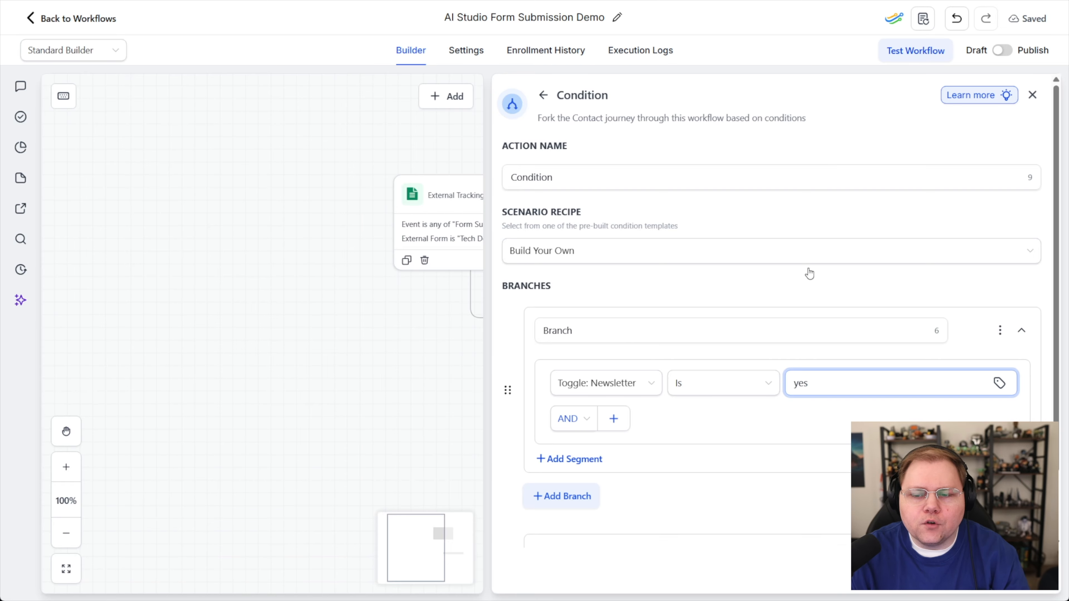
{"action": "left_click", "coordinate": [1032, 584]}
- Add an Add Contact Tag action under the Newsletter "yes" branch, look up a tag with "ne", and save the action
{"action": "scroll", "coordinate": [573, 301], "scroll_direction": "down", "scroll_amount": 3}
{"action": "left_click", "coordinate": [468, 442]}
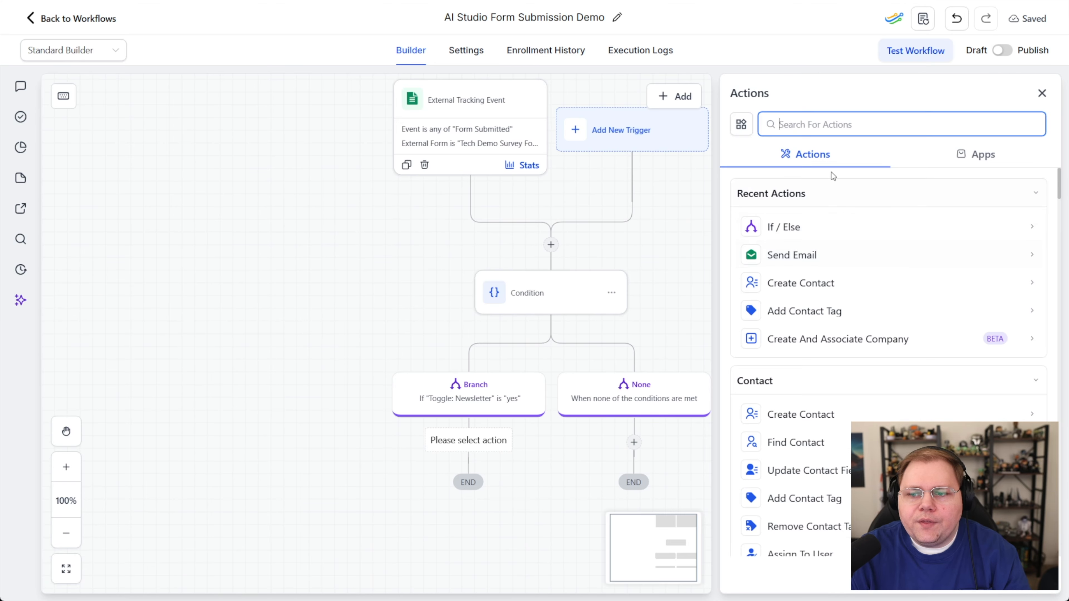
{"action": "left_click", "coordinate": [835, 310]}
{"action": "left_click", "coordinate": [808, 224]}
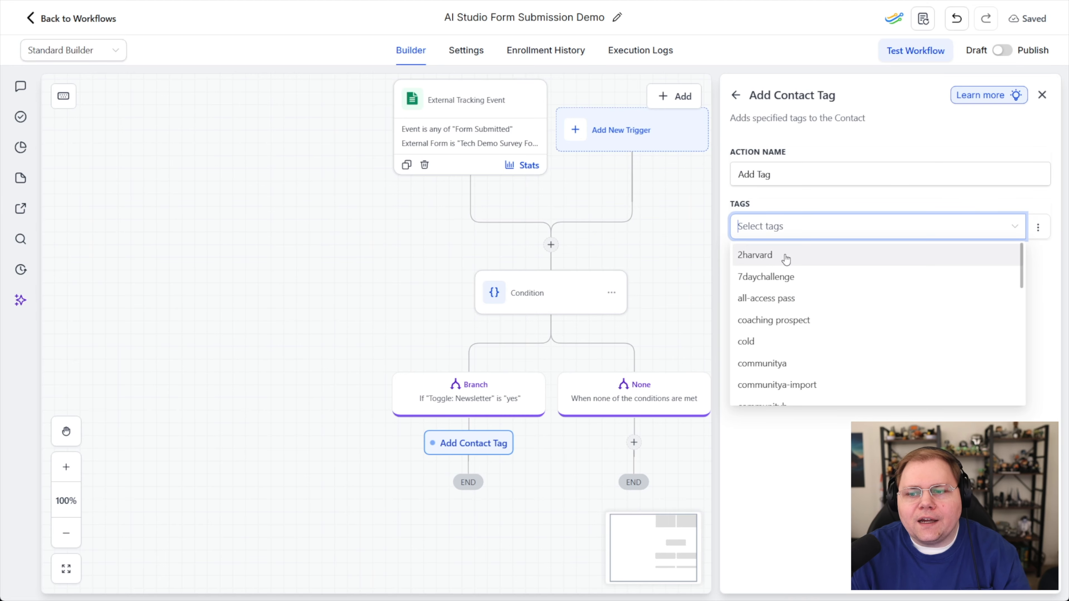
{"action": "type", "text": "ne"}
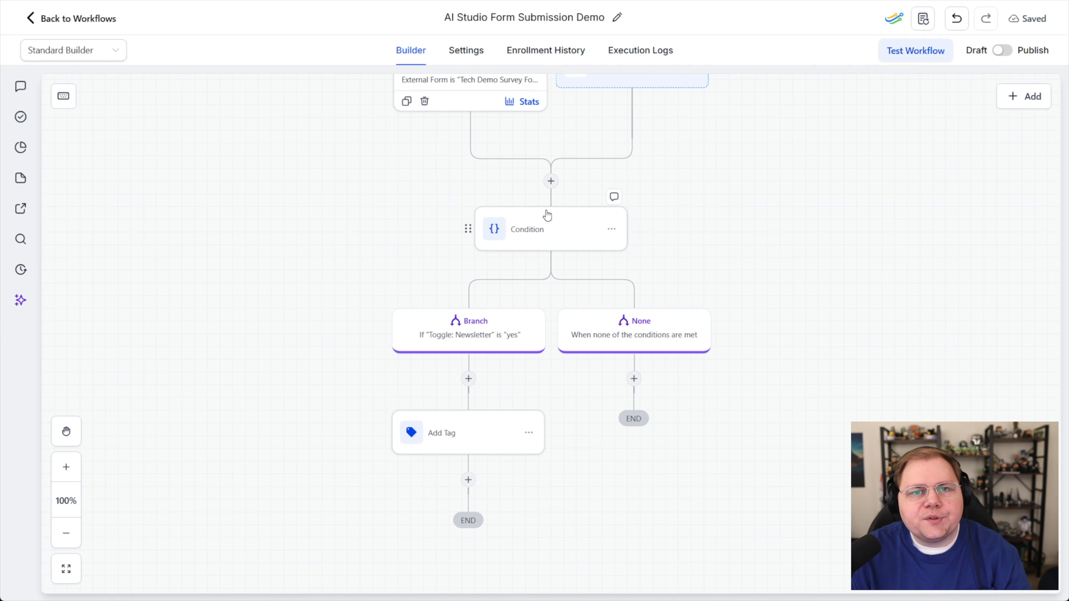
- Delete the Add Tag action from the Newsletter "yes" branch and confirm the deletion
{"action": "left_click", "coordinate": [528, 434]}
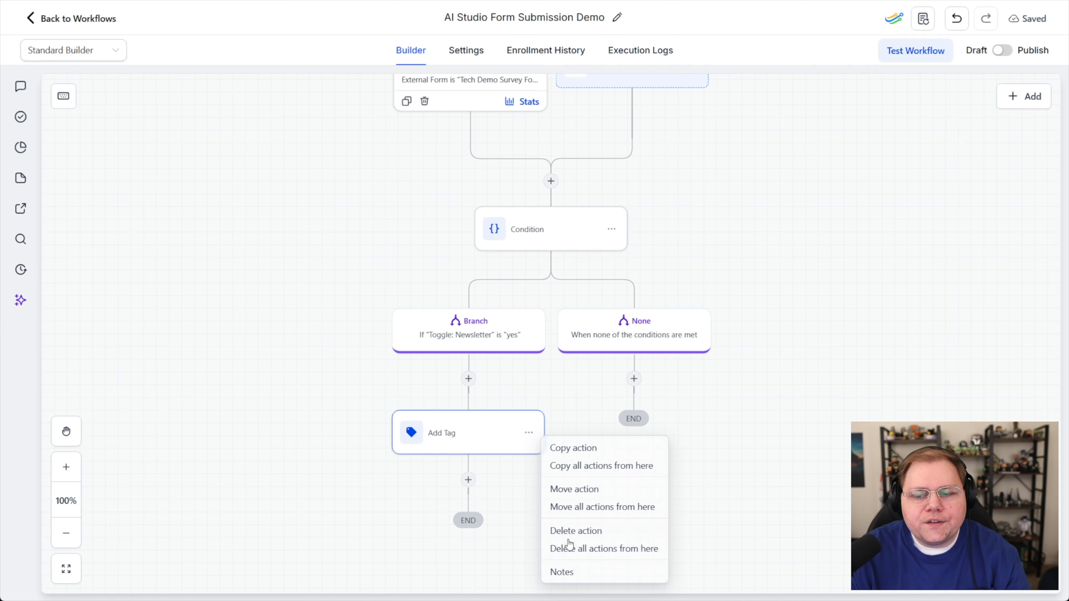
{"action": "left_click", "coordinate": [575, 529]}
{"action": "left_click", "coordinate": [680, 344]}
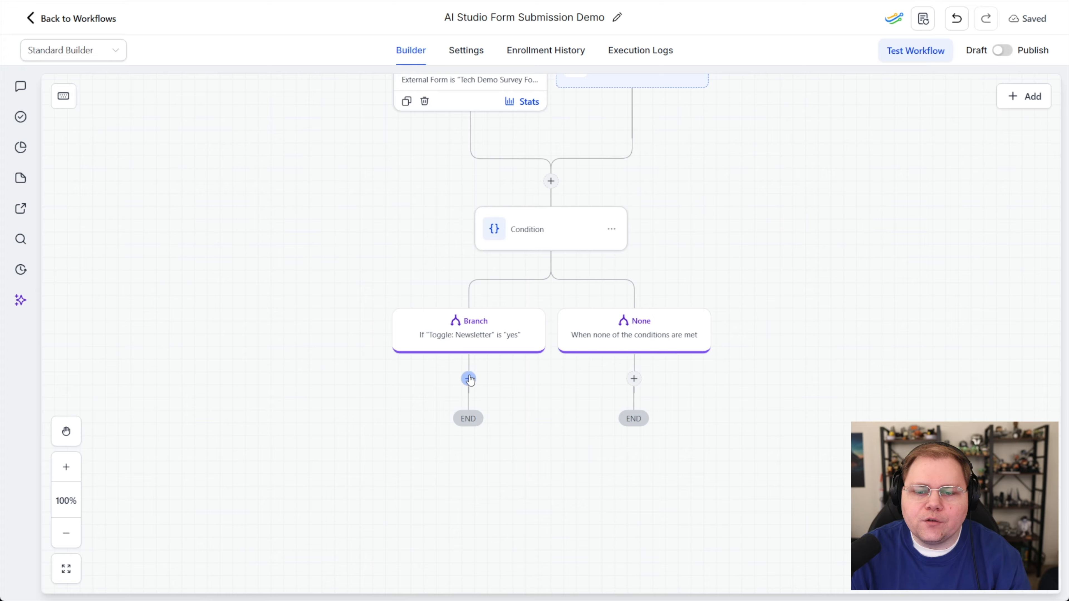
- Add a Course Grant Offer action under the Newsletter "yes" branch with the All Access Pass offer and save it
{"action": "left_click", "coordinate": [468, 380]}
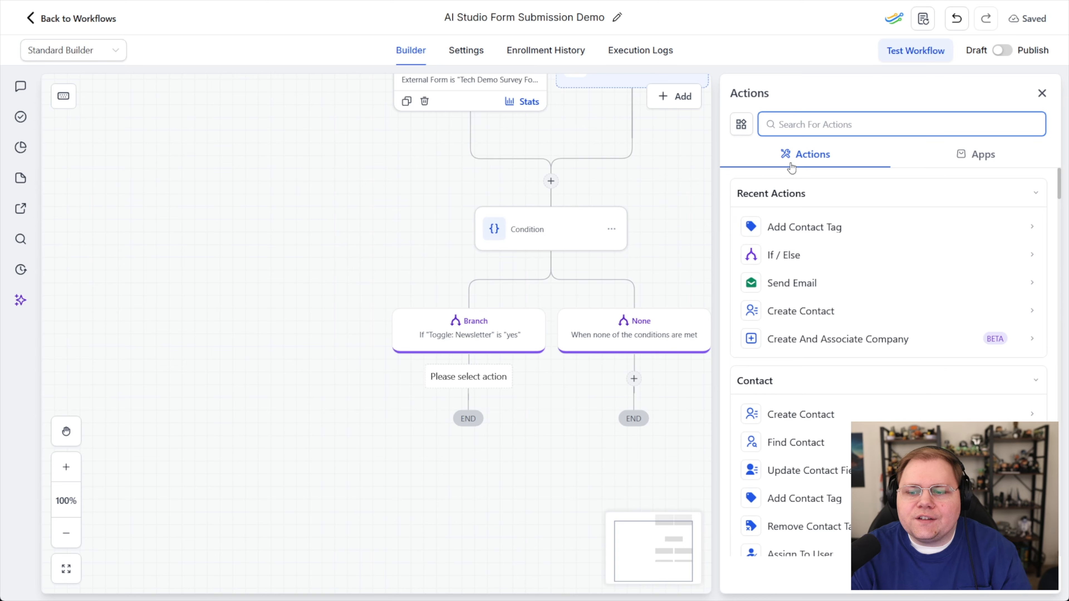
{"action": "type", "text": "grant"}
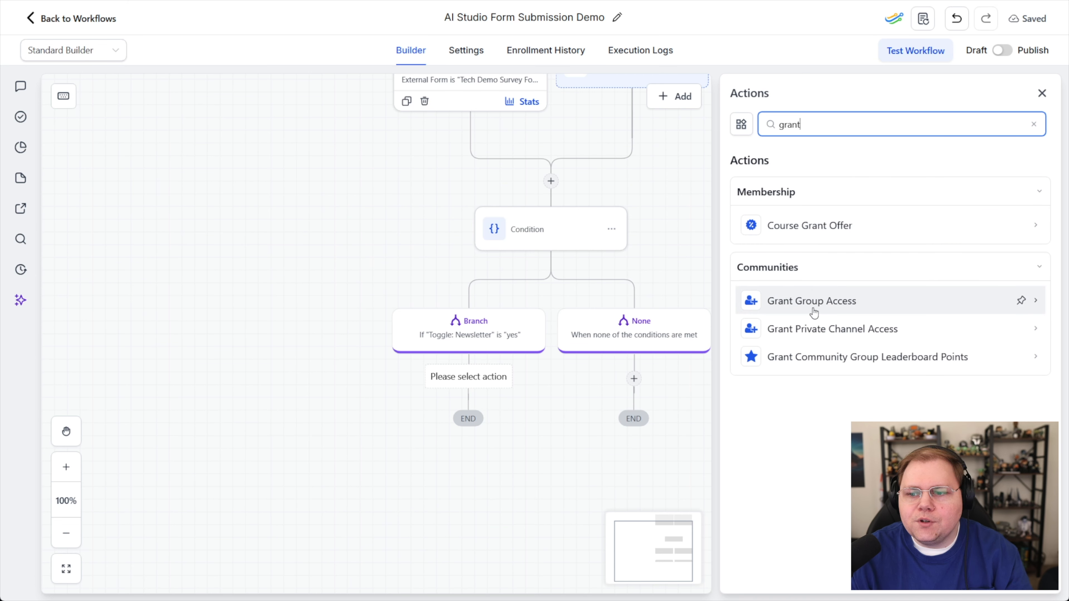
{"action": "left_click", "coordinate": [814, 225]}
{"action": "left_click", "coordinate": [814, 228]}
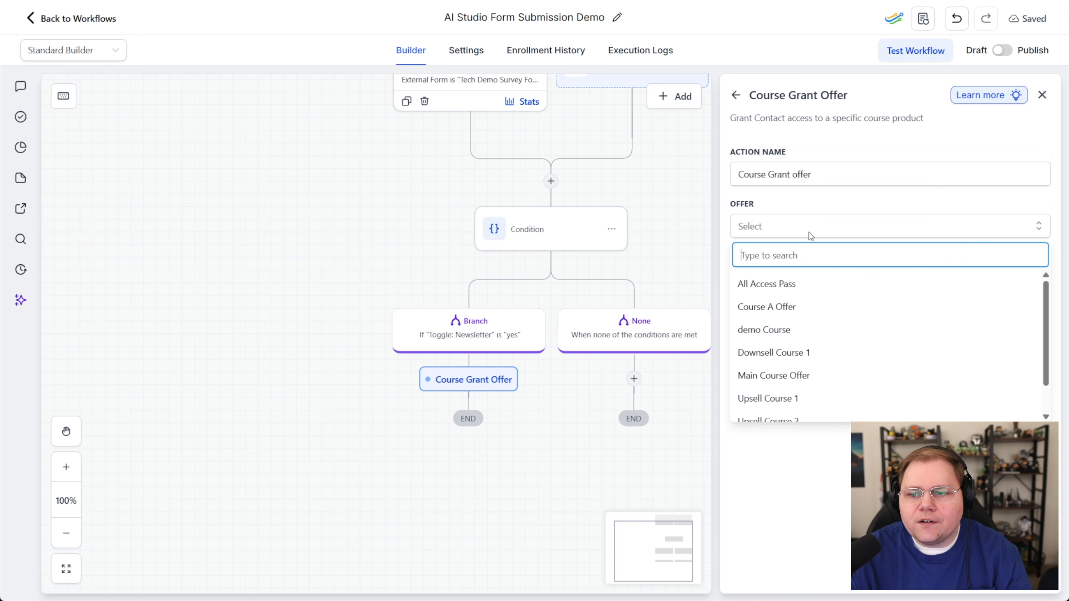
{"action": "left_click", "coordinate": [779, 289]}
{"action": "left_click", "coordinate": [1004, 598]}
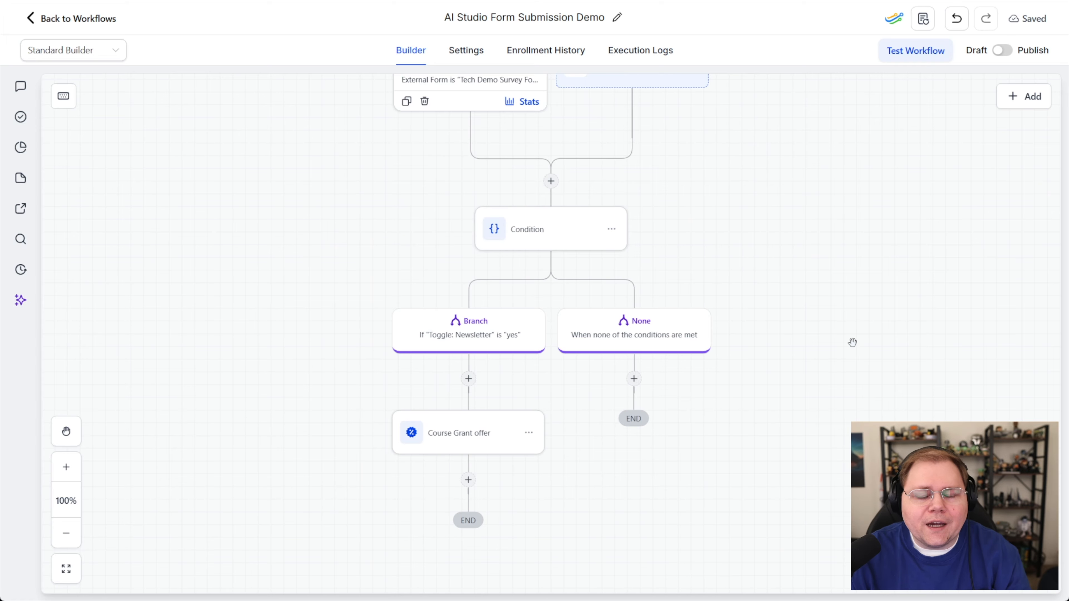
{"action": "scroll", "coordinate": [852, 342], "scroll_direction": "up", "scroll_amount": 2}
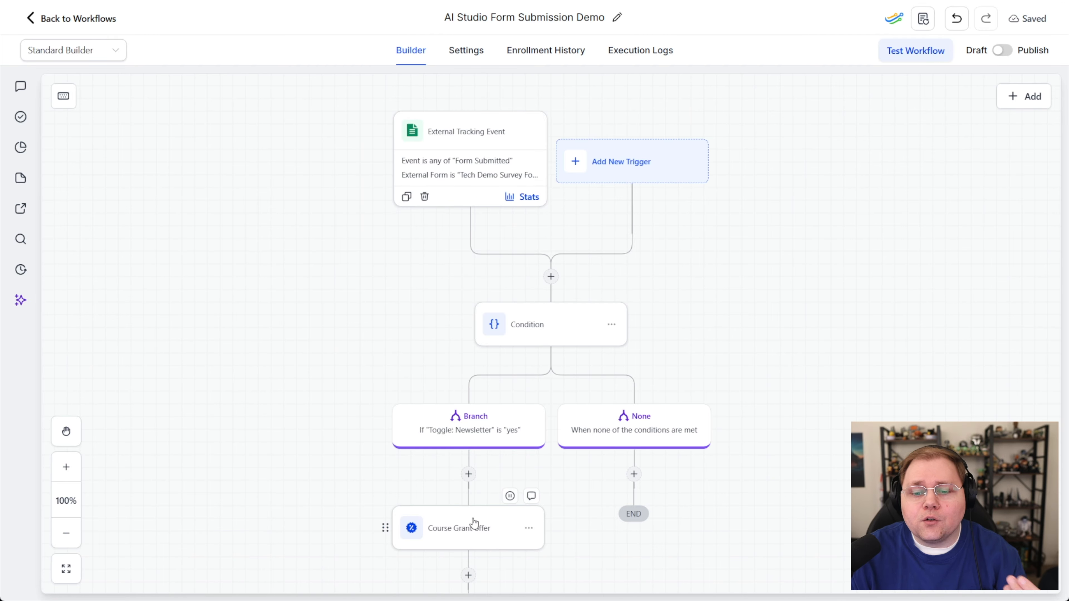
{"action": "scroll", "coordinate": [486, 526], "scroll_direction": "down", "scroll_amount": 1}
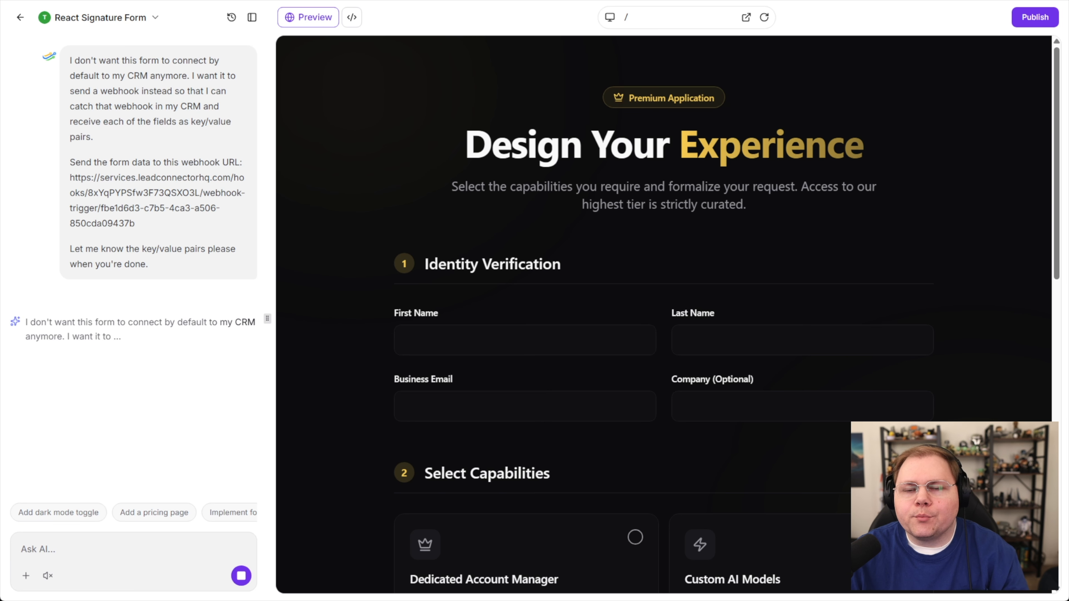
- In the React Signature Form preview in AI Studio, select the Dedicated Account Manager and Custom AI Models capabilities
{"action": "scroll", "coordinate": [526, 379], "scroll_direction": "down", "scroll_amount": 5}
{"action": "left_click", "coordinate": [645, 369]}
{"action": "left_click", "coordinate": [795, 374]}
{"action": "scroll", "coordinate": [764, 393], "scroll_direction": "down", "scroll_amount": 2}
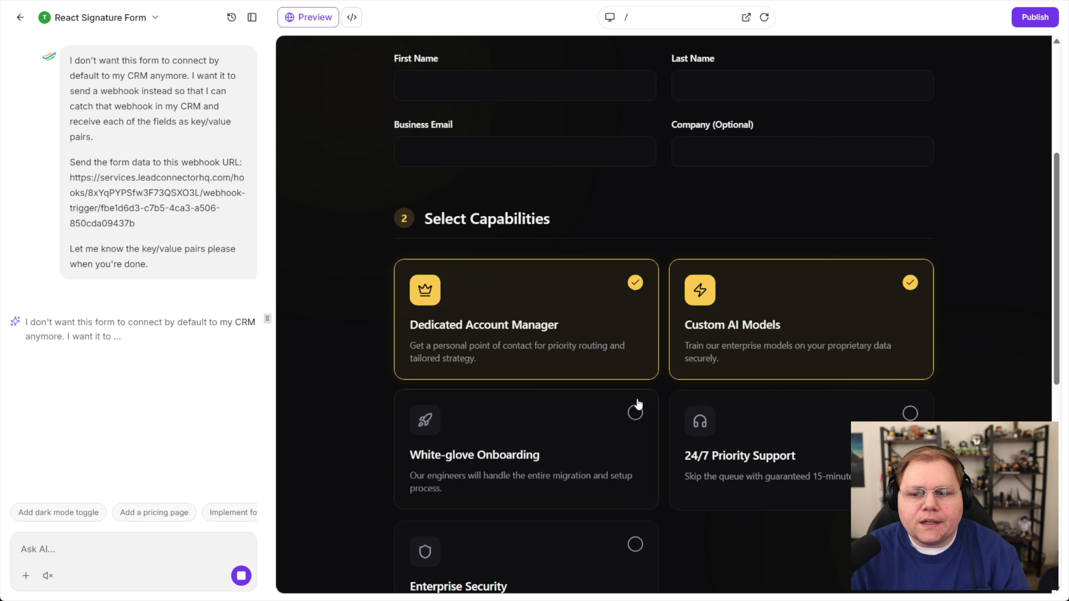
- Ask the AI for an answer key of the keys that will be sent over from the various form fields
{"action": "scroll", "coordinate": [609, 210], "scroll_direction": "up", "scroll_amount": 5}
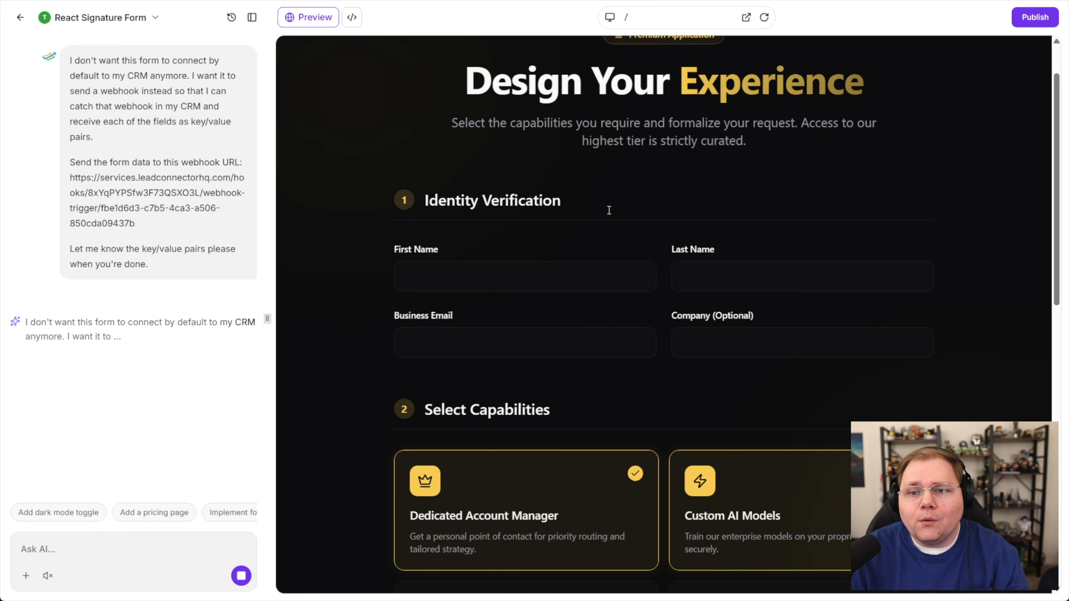
{"action": "scroll", "coordinate": [609, 210], "scroll_direction": "up", "scroll_amount": 2}
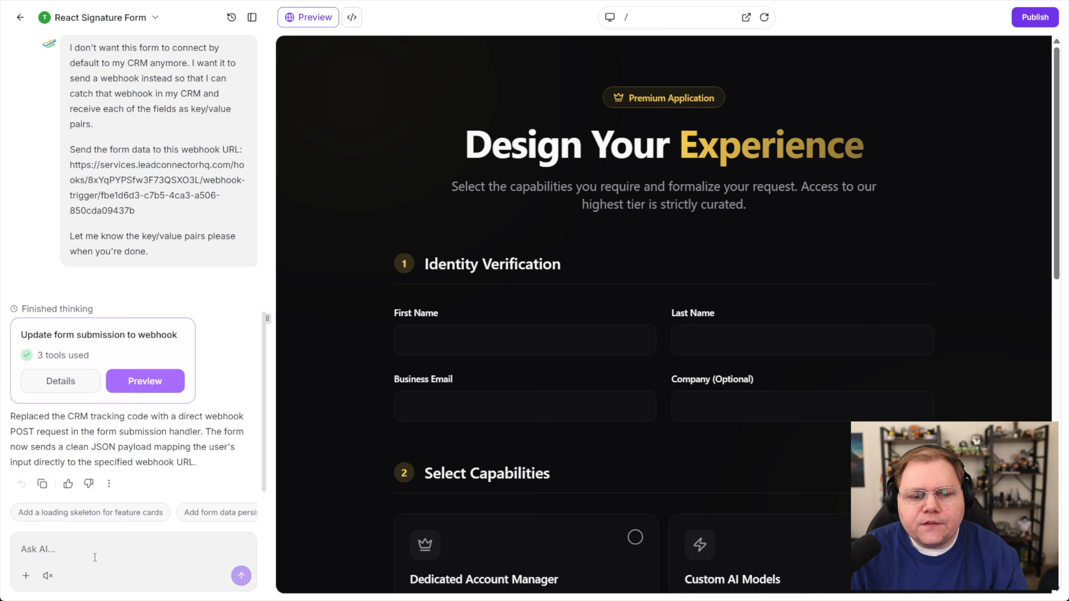
{"action": "left_click", "coordinate": [95, 558]}
{"action": "type", "text": "Can I get an answer key for the keys that will be sent over from the various form fields so that I can look for them."}
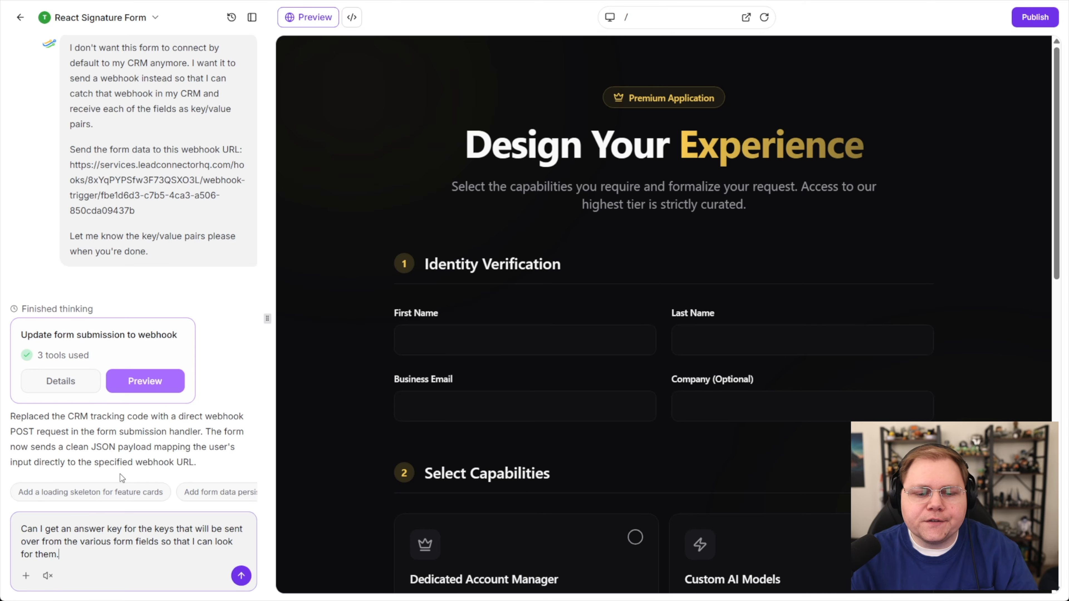
{"action": "key", "text": "Return"}
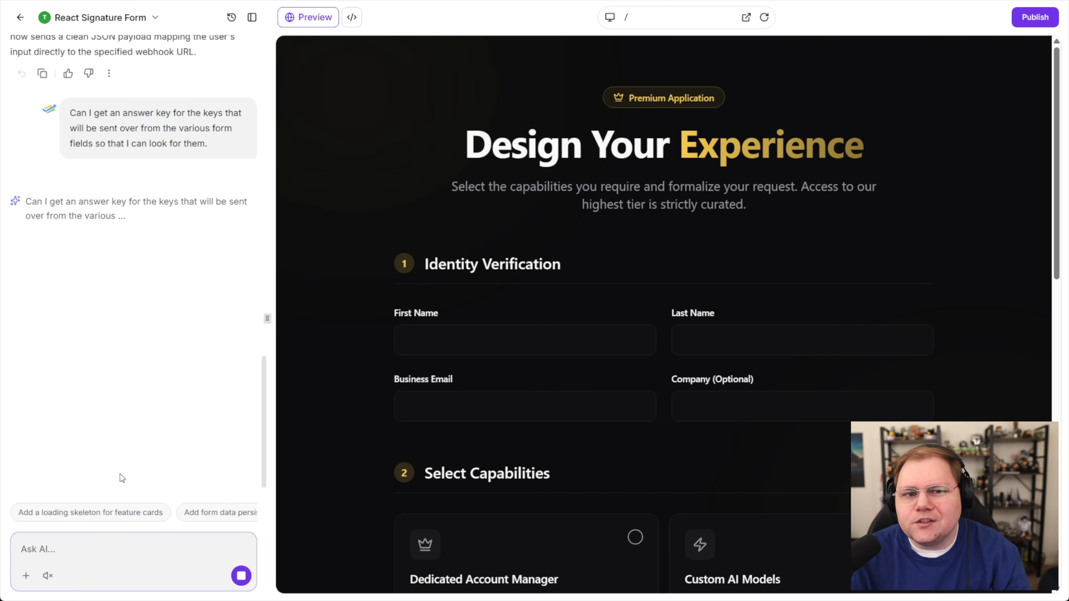
- Refresh the signature form preview and activate its First Name field for a test entry
{"action": "scroll", "coordinate": [537, 345], "scroll_direction": "down", "scroll_amount": 9}
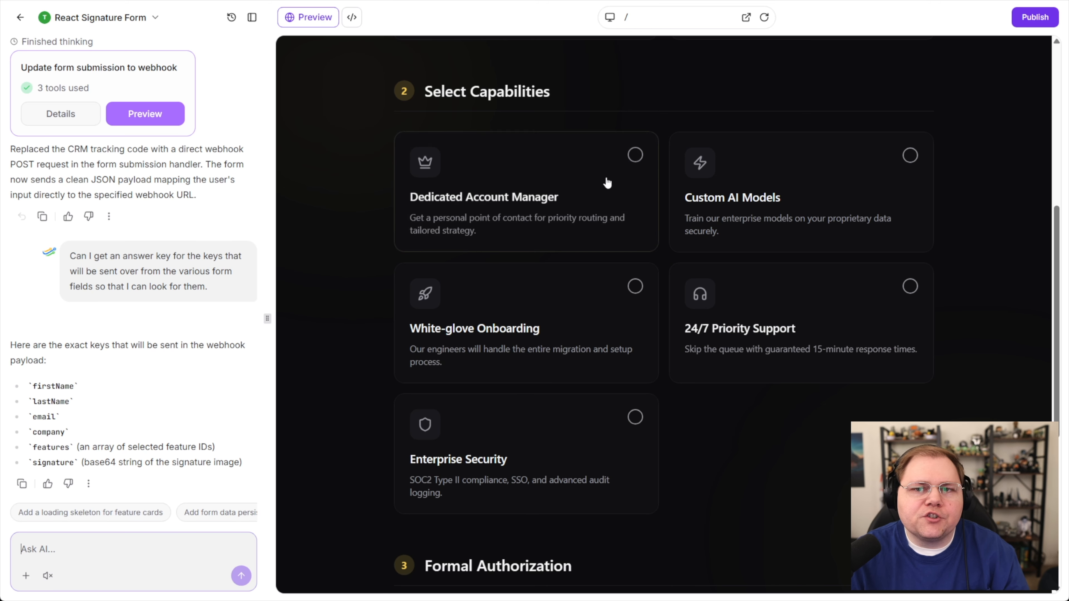
{"action": "scroll", "coordinate": [662, 40], "scroll_direction": "up", "scroll_amount": 9}
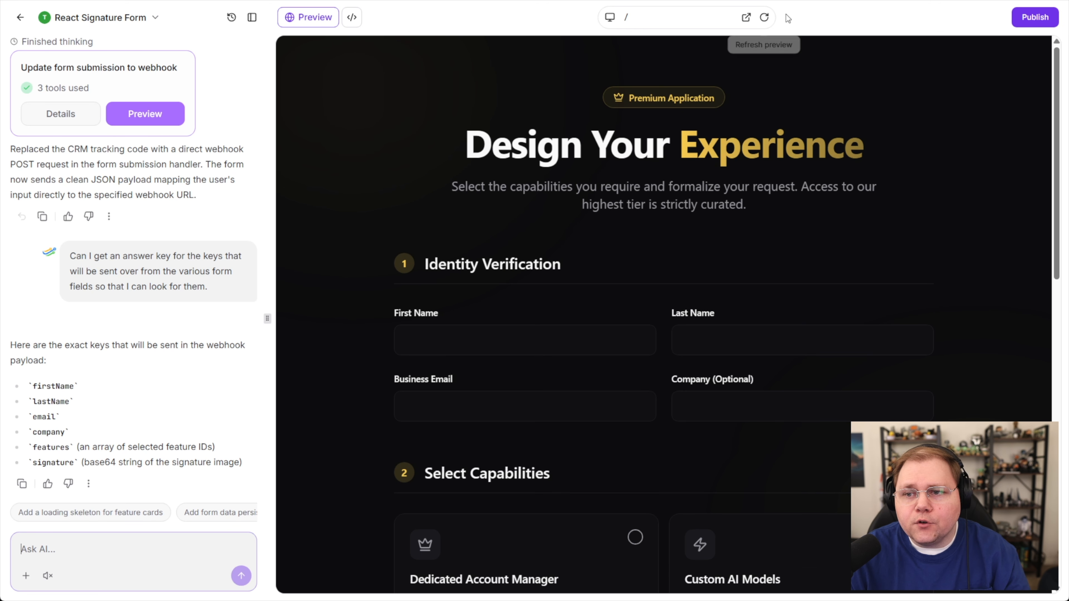
{"action": "left_click", "coordinate": [764, 19]}
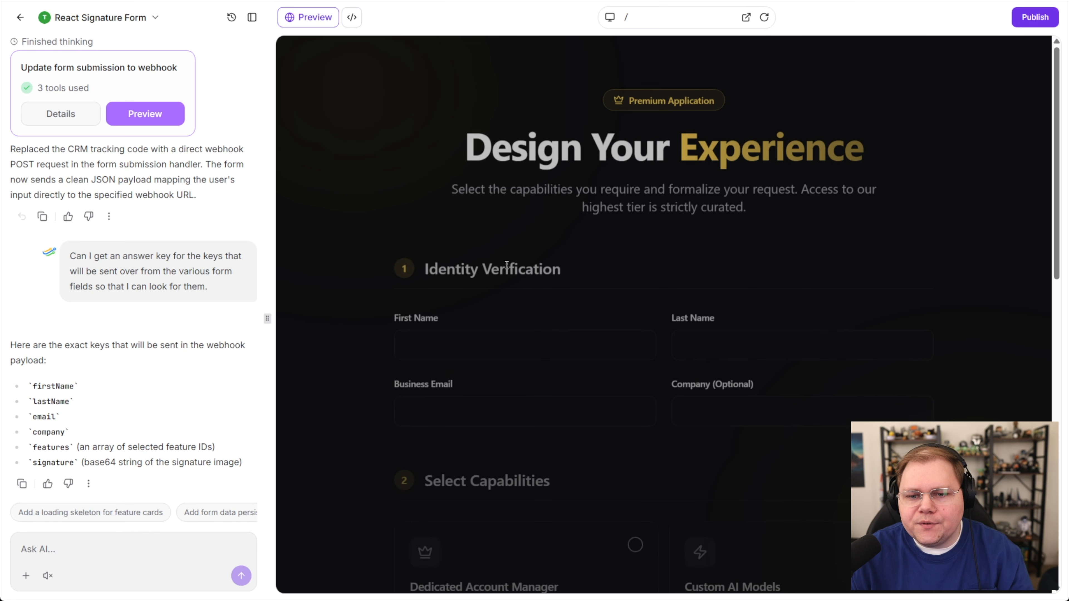
{"action": "left_click", "coordinate": [475, 333]}
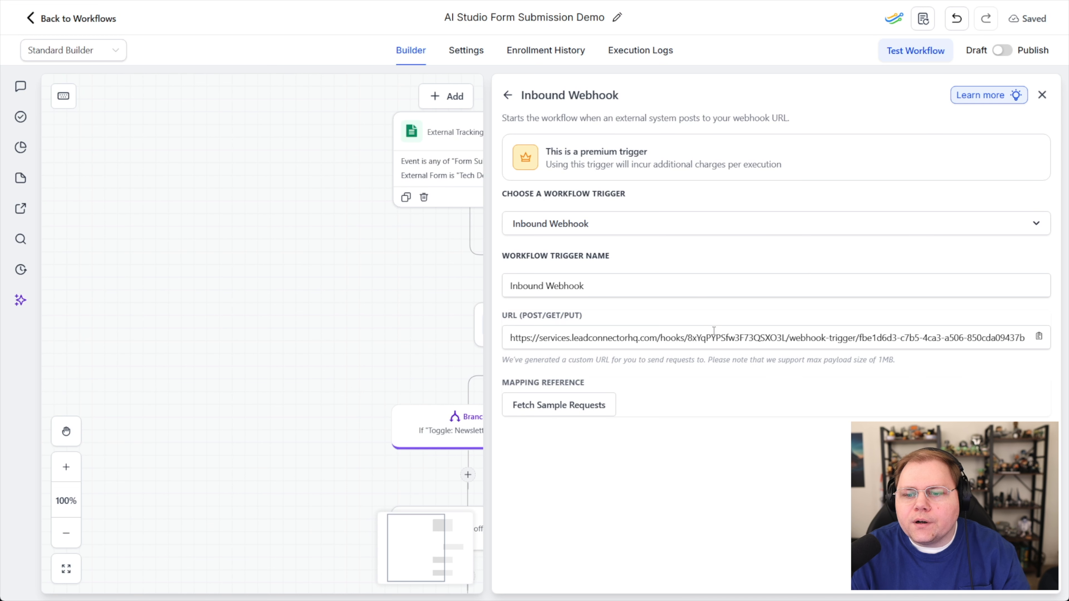
{"action": "left_click", "coordinate": [555, 408]}
{"action": "left_click", "coordinate": [628, 405]}
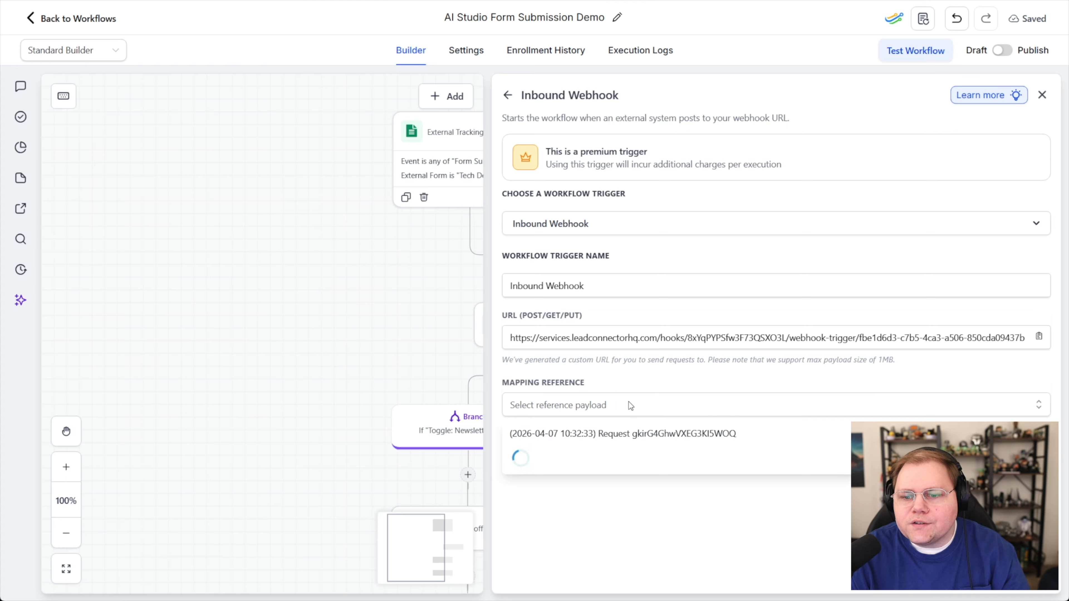
{"action": "left_click", "coordinate": [635, 433]}
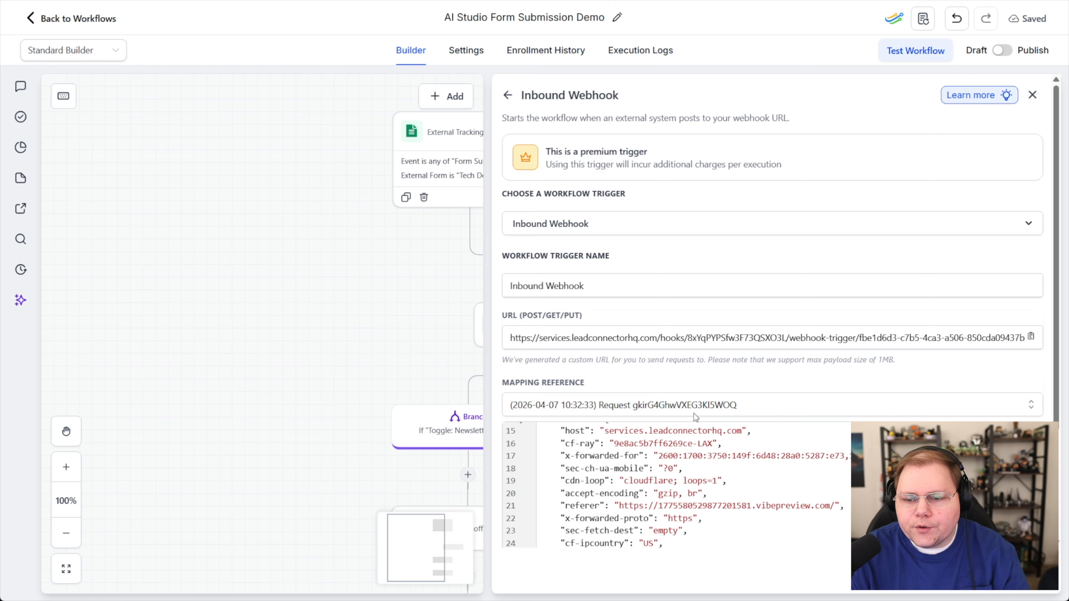
- Examine the sample payload's contact fields, features list and signature in the mapping reference
{"action": "scroll", "coordinate": [707, 480], "scroll_direction": "up", "scroll_amount": 2}
{"action": "scroll", "coordinate": [686, 481], "scroll_direction": "down", "scroll_amount": 2}
{"action": "scroll", "coordinate": [592, 469], "scroll_direction": "up", "scroll_amount": 2}
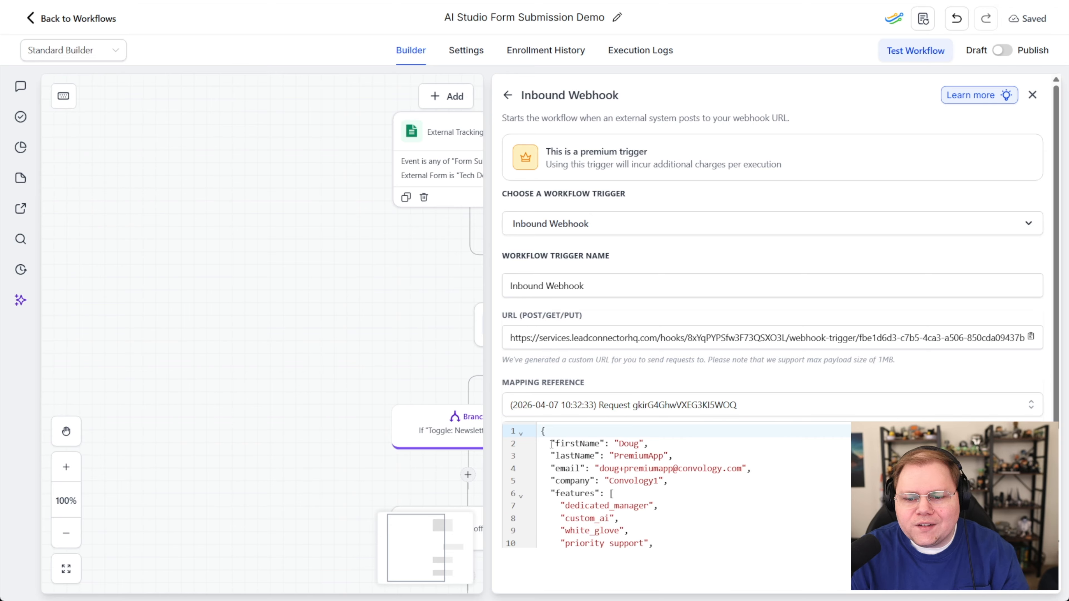
{"action": "left_click_drag", "start_coordinate": [552, 443], "coordinate": [667, 480]}
{"action": "left_click", "coordinate": [569, 506]}
{"action": "scroll", "coordinate": [569, 489], "scroll_direction": "down", "scroll_amount": 2}
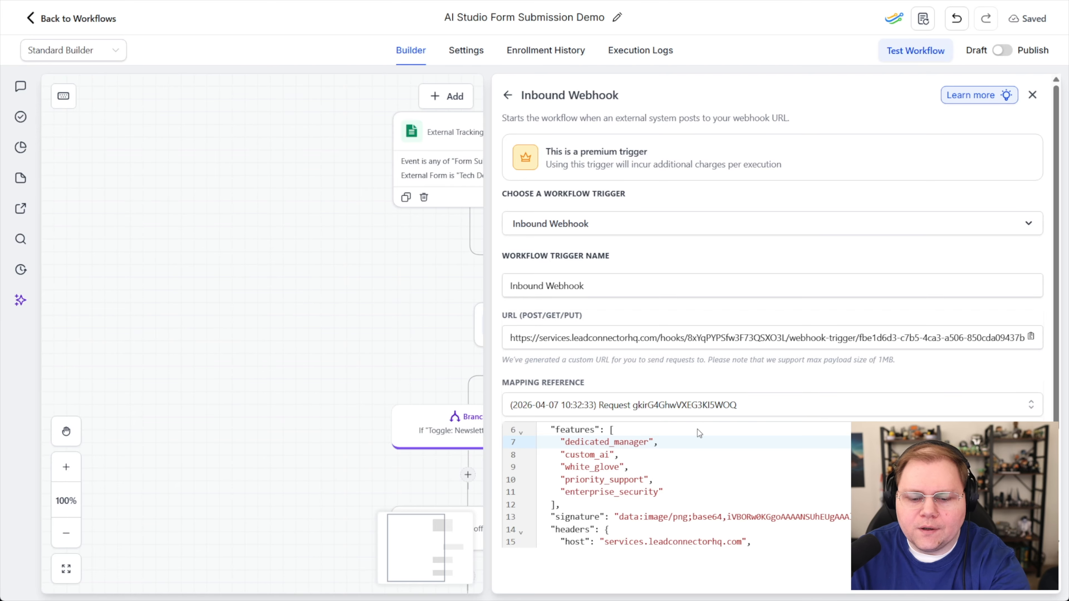
{"action": "scroll", "coordinate": [548, 434], "scroll_direction": "up", "scroll_amount": 2}
{"action": "scroll", "coordinate": [577, 471], "scroll_direction": "down", "scroll_amount": 2}
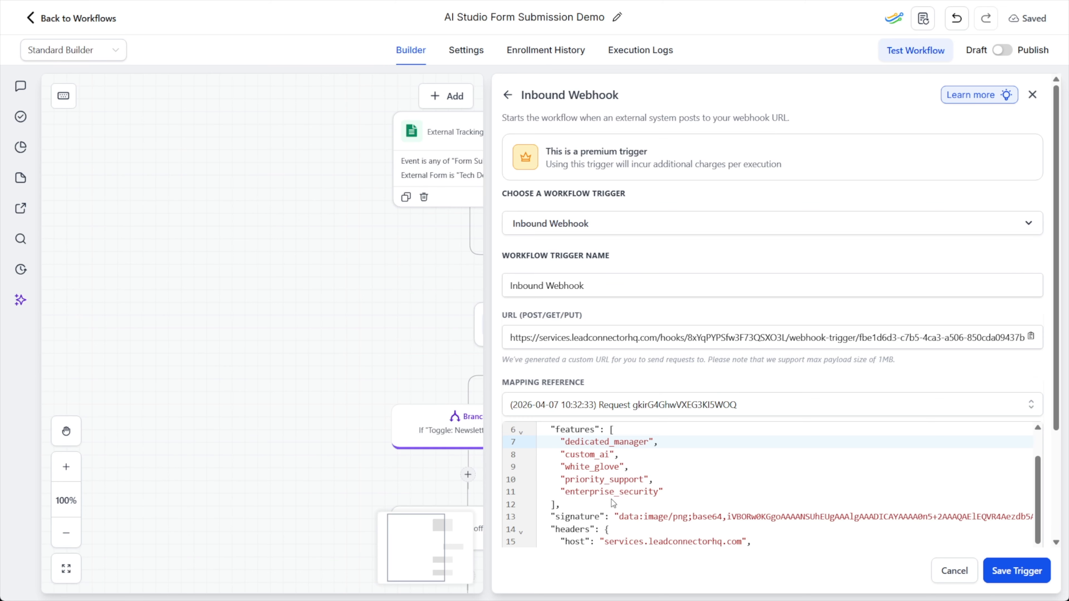
{"action": "left_click_drag", "start_coordinate": [663, 492], "coordinate": [559, 433]}
- Save the Inbound Webhook trigger and delete the External Tracking Event trigger from the workflow
{"action": "left_click", "coordinate": [1004, 574]}
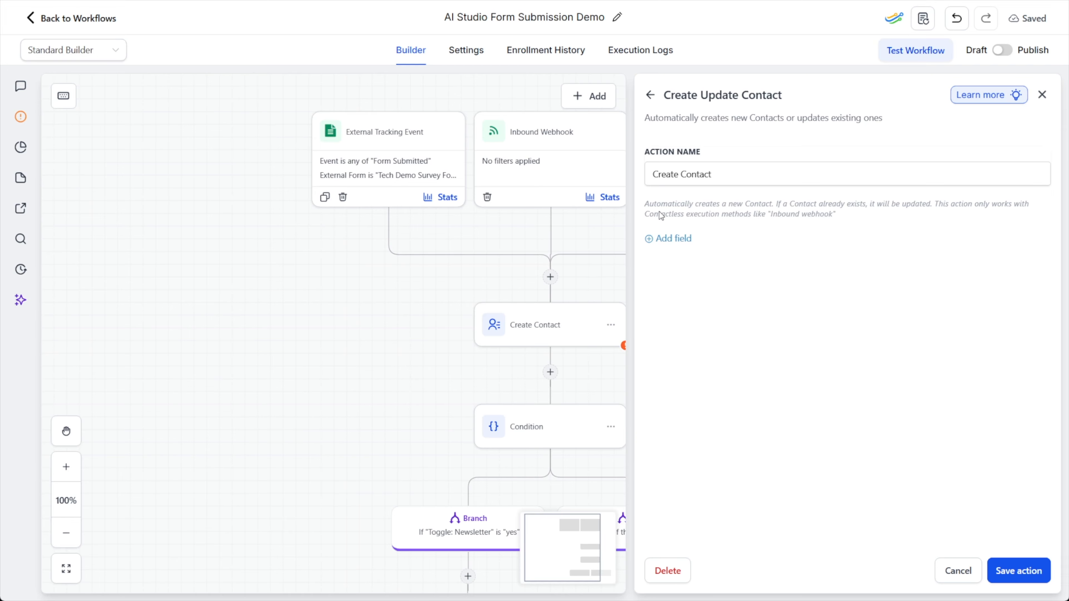
{"action": "left_click", "coordinate": [343, 198]}
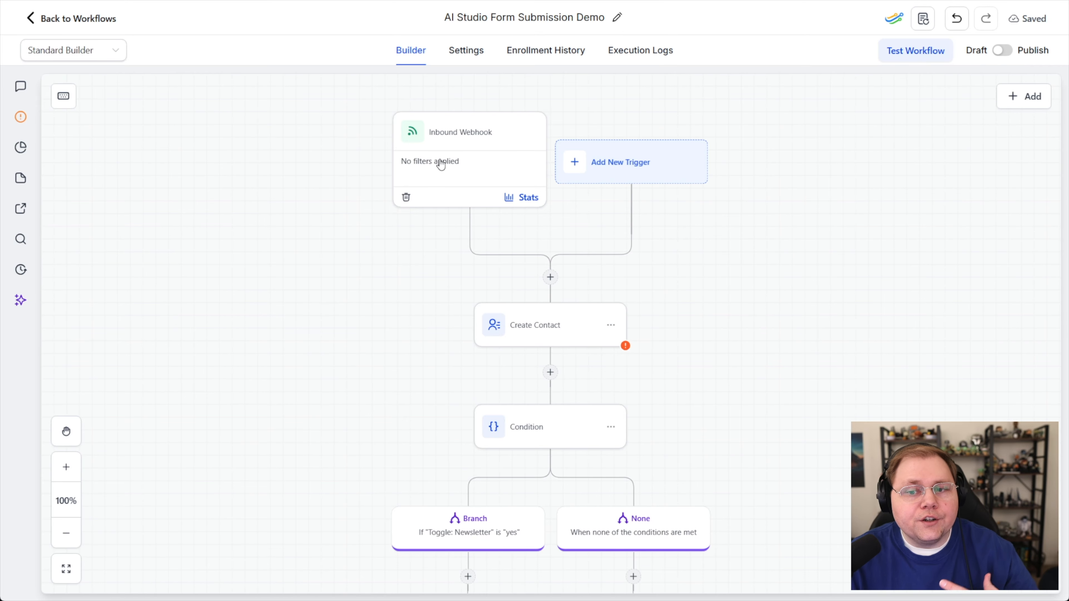
- Add a First Name field to the Create Contact action
{"action": "left_click", "coordinate": [522, 332]}
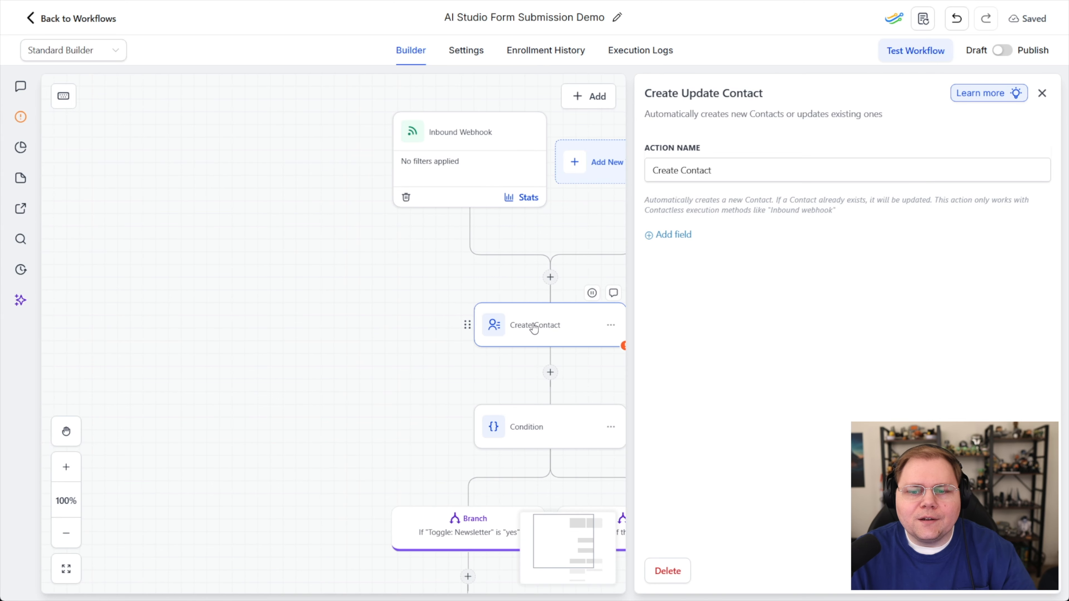
{"action": "left_click", "coordinate": [679, 235]}
{"action": "left_click", "coordinate": [675, 234]}
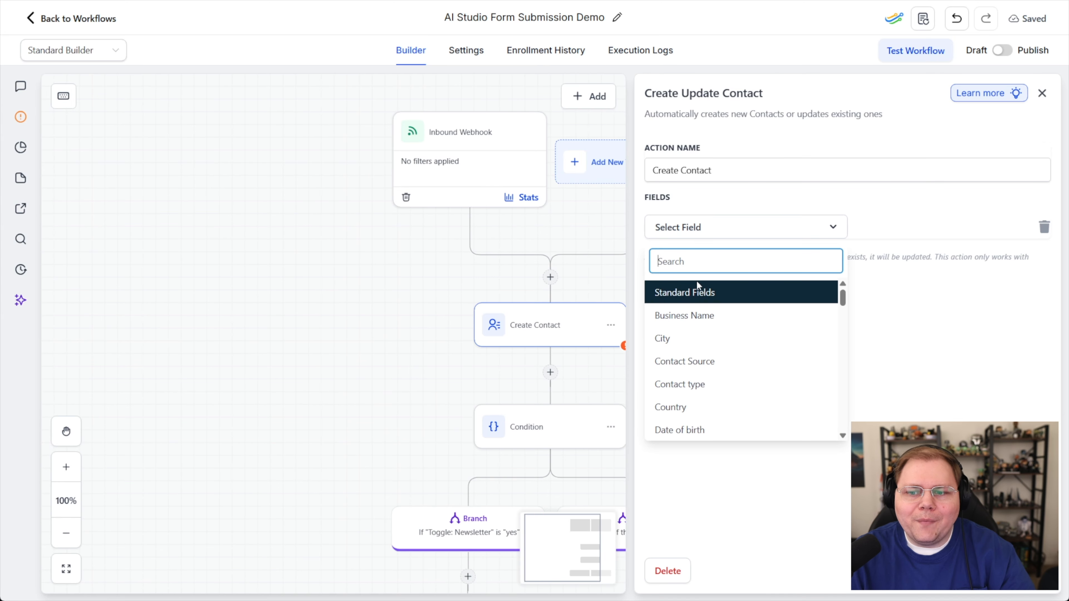
{"action": "scroll", "coordinate": [711, 412], "scroll_direction": "down", "scroll_amount": 2}
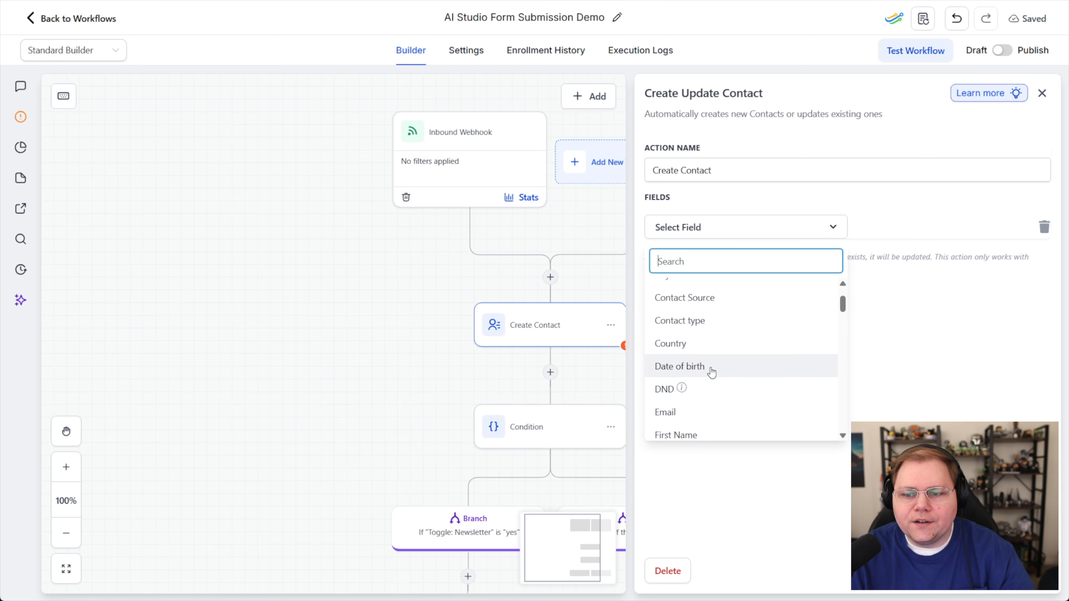
{"action": "scroll", "coordinate": [704, 426], "scroll_direction": "down", "scroll_amount": 2}
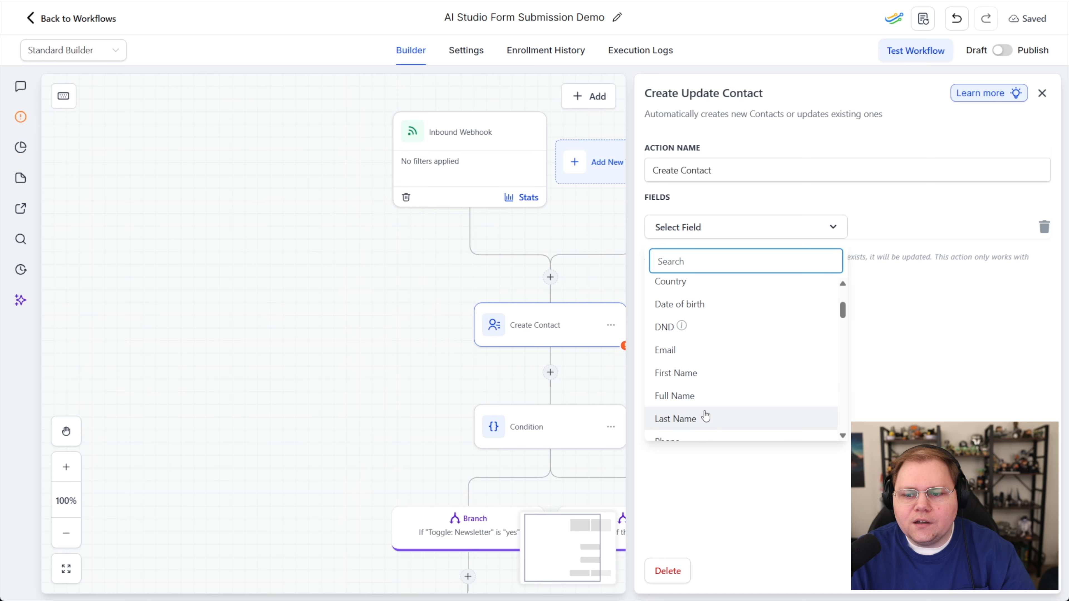
{"action": "left_click", "coordinate": [706, 380]}
- Map the First Name field to a custom value from the Inbound Webhook Trigger
{"action": "left_click", "coordinate": [1021, 231]}
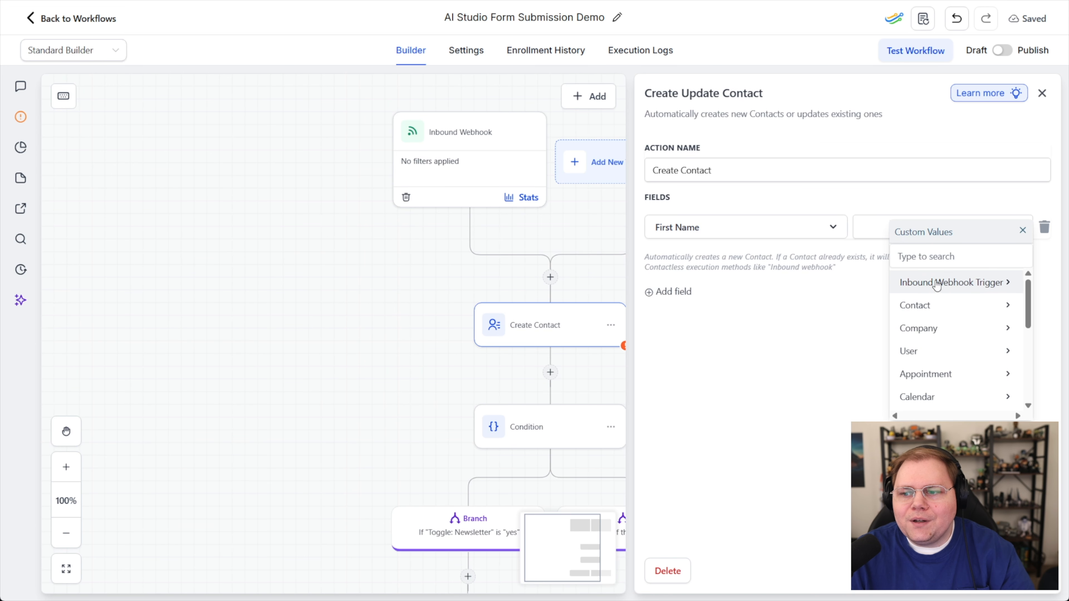
{"action": "left_click", "coordinate": [1023, 231]}
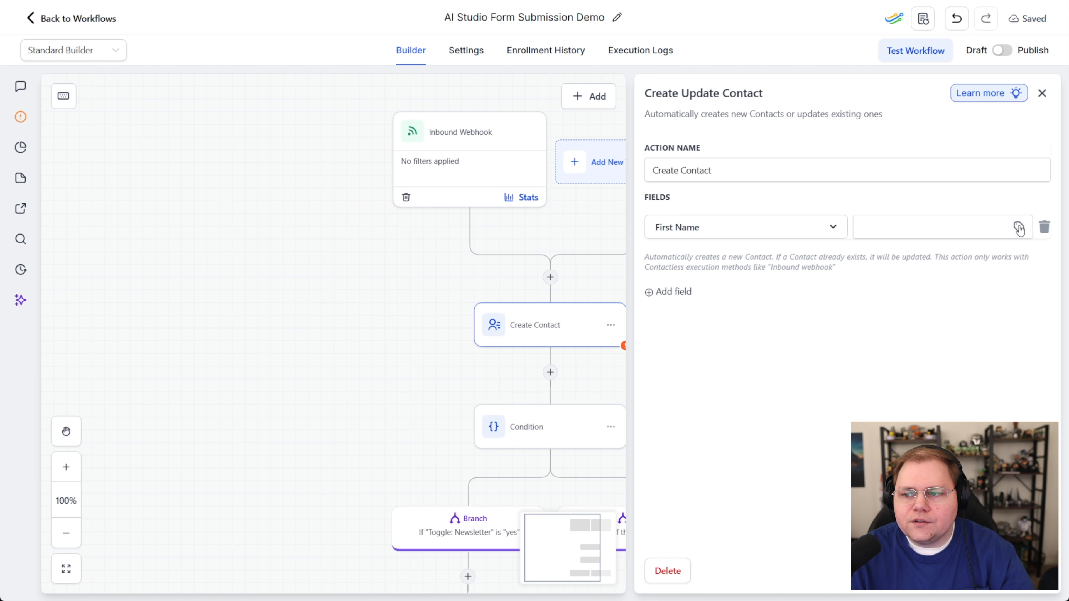
{"action": "left_click", "coordinate": [1020, 229]}
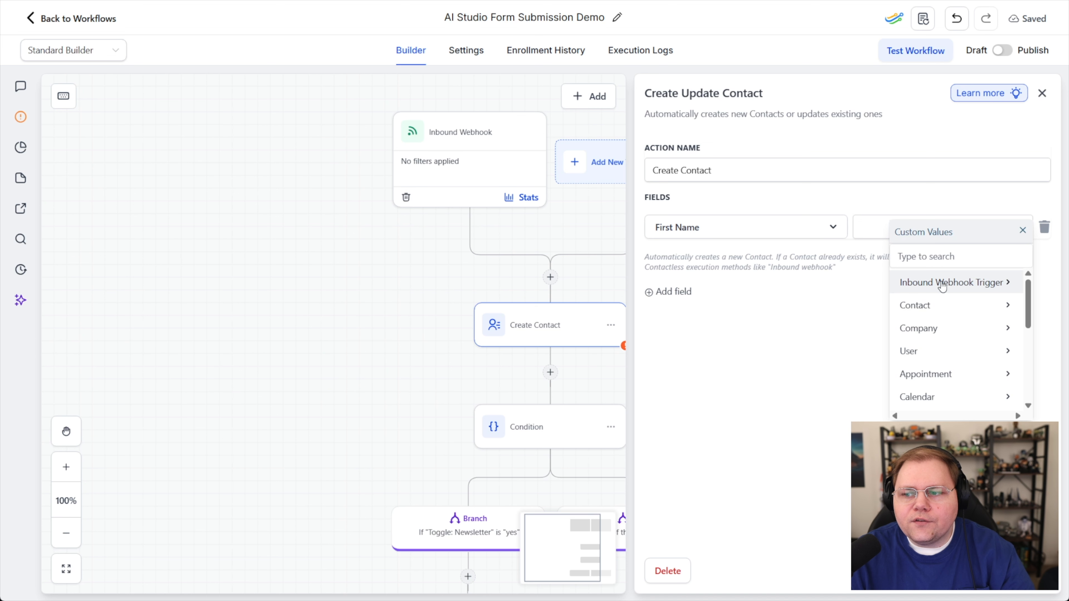
{"action": "left_click", "coordinate": [977, 284]}
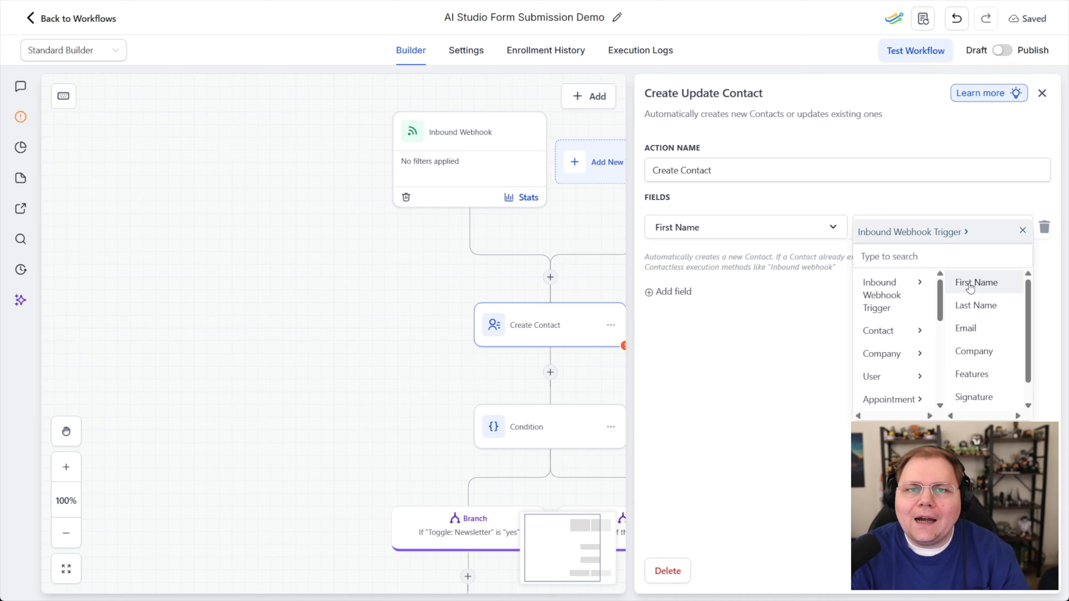